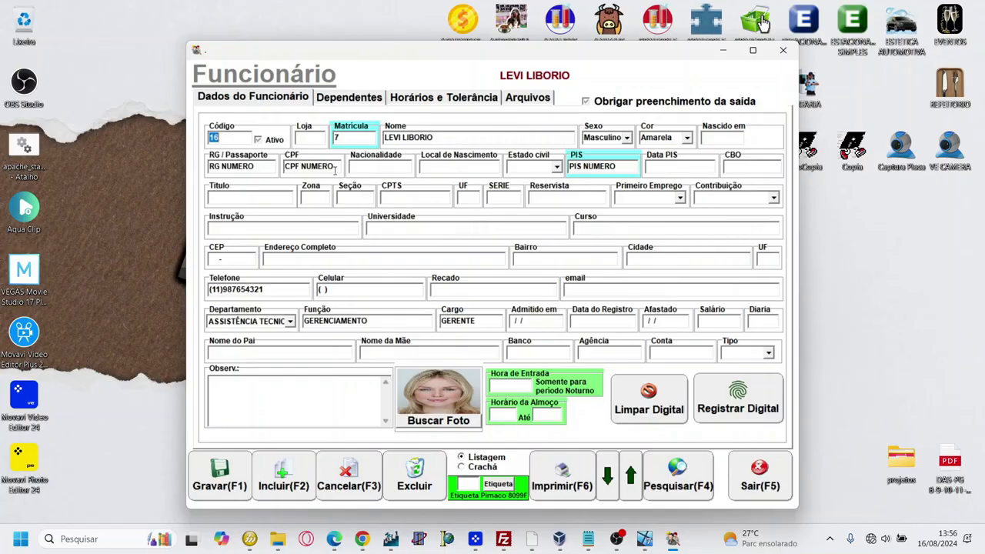
left_click(351, 139)
left_click(349, 137)
double_click(350, 137)
left_click_drag(616, 166, 568, 166)
double_click(356, 137)
Set the employee's night-shift entry time to 18:00 and enter 21312231 in the free-text area below the dependents
left_click(522, 387)
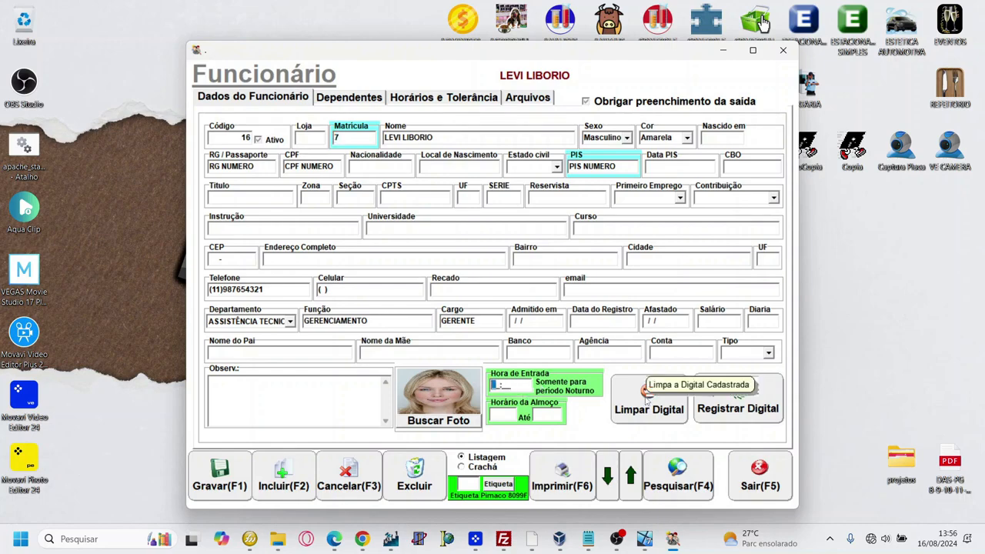
type("1800")
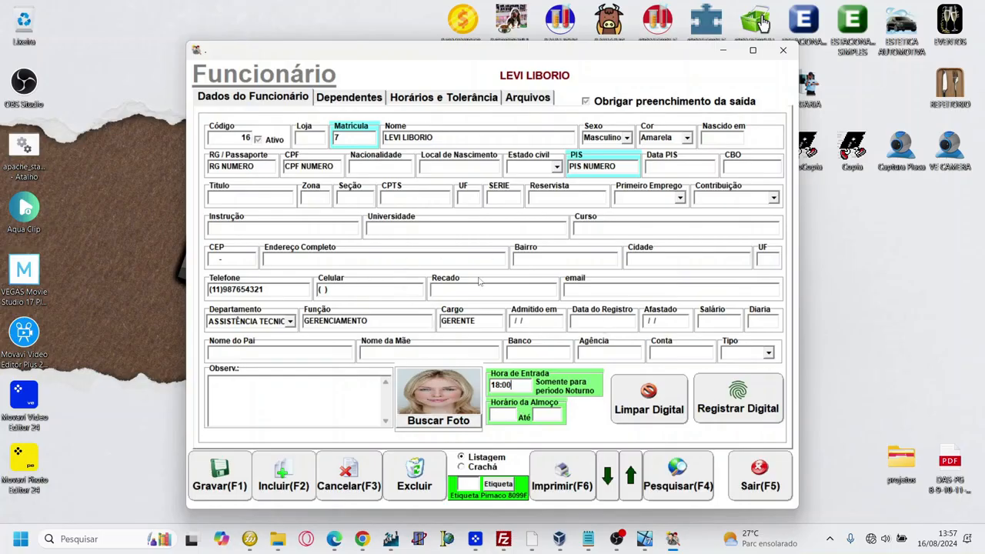
left_click(348, 105)
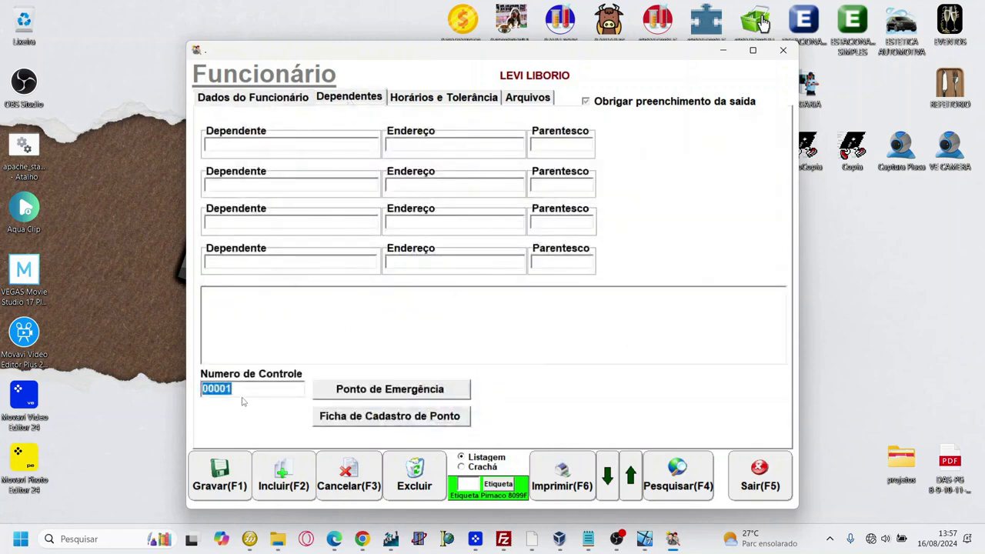
left_click(438, 330)
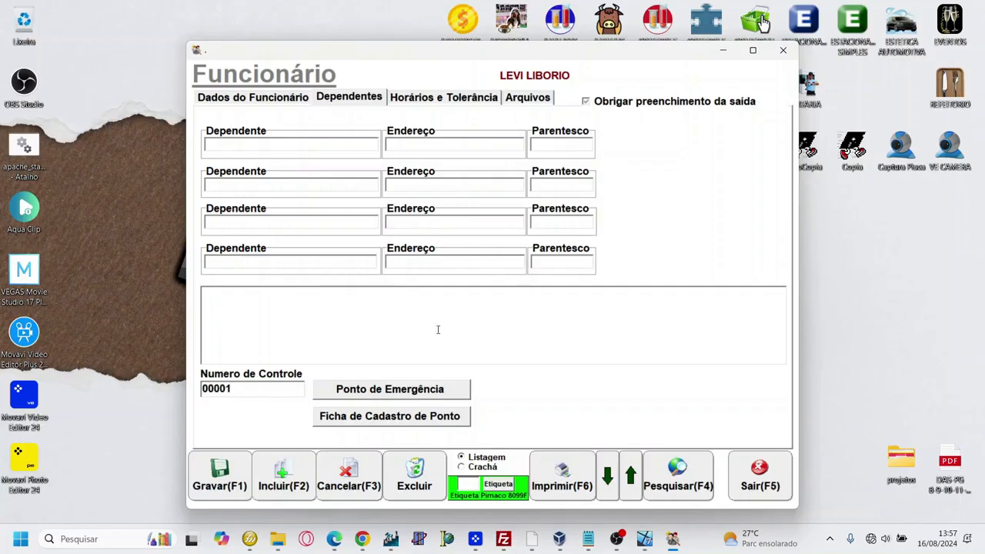
type("21312231")
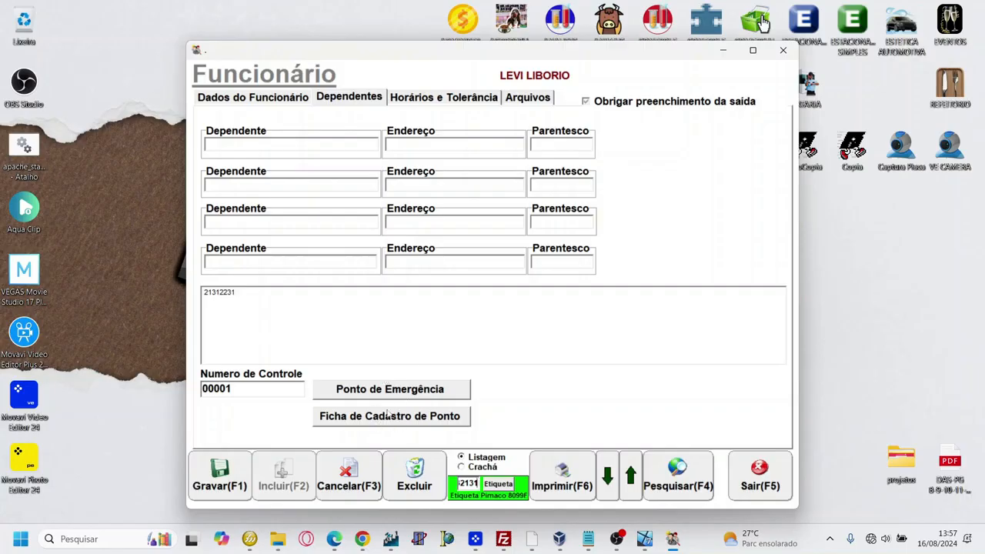
Preview the Ponto de Emergência sheet for control number 00001 on screen and close it
left_click(403, 390)
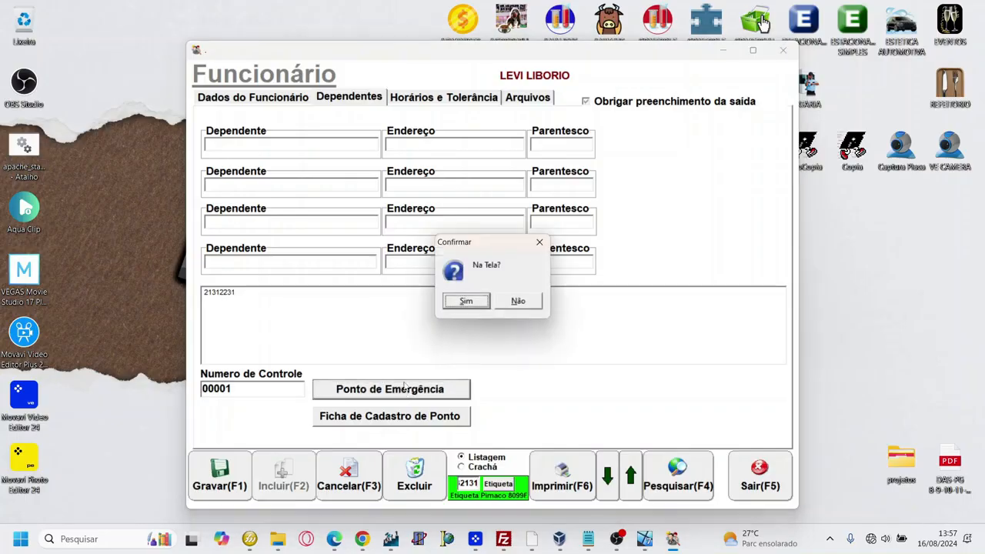
left_click(471, 300)
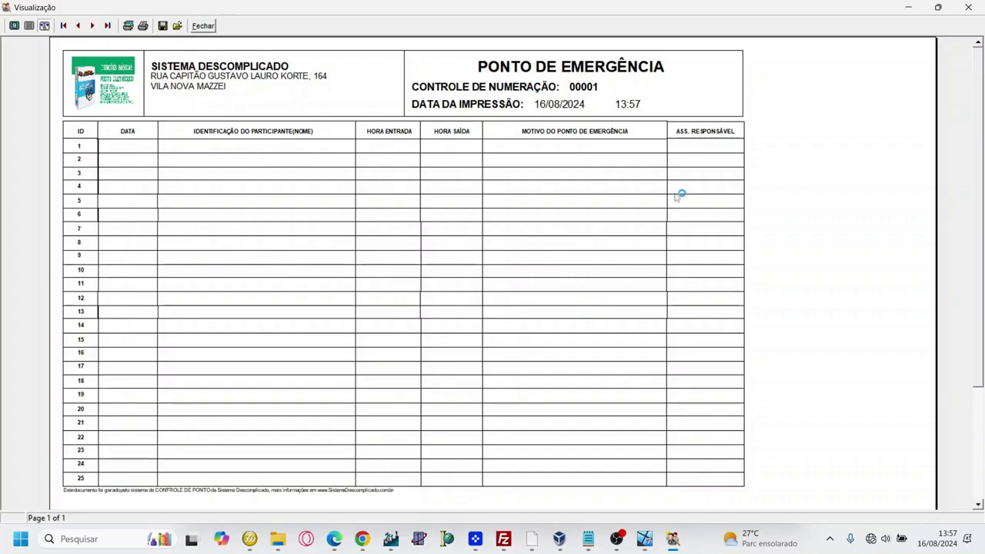
left_click(204, 28)
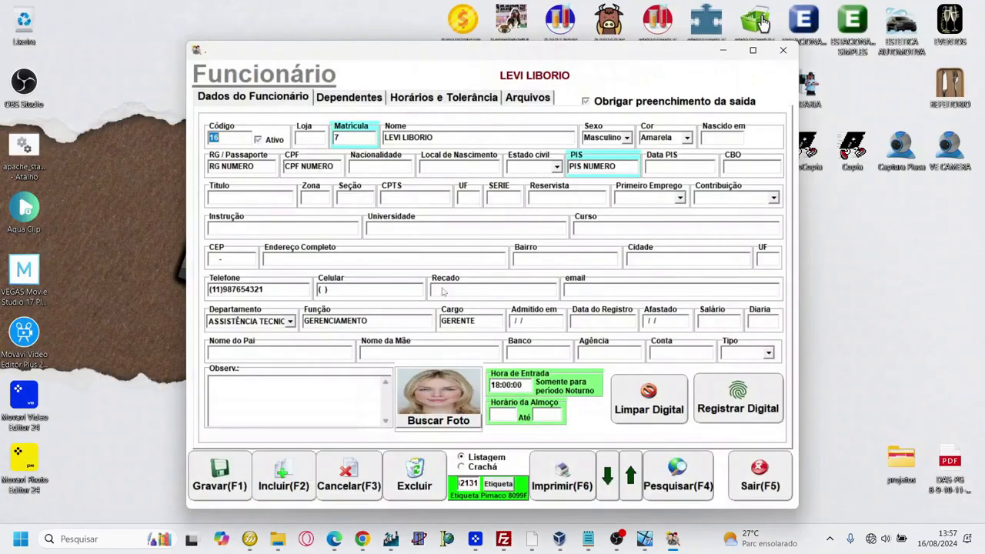
Preview the employee's Ficha de Cadastro de Ponto on screen, review its contents and close it
left_click(355, 102)
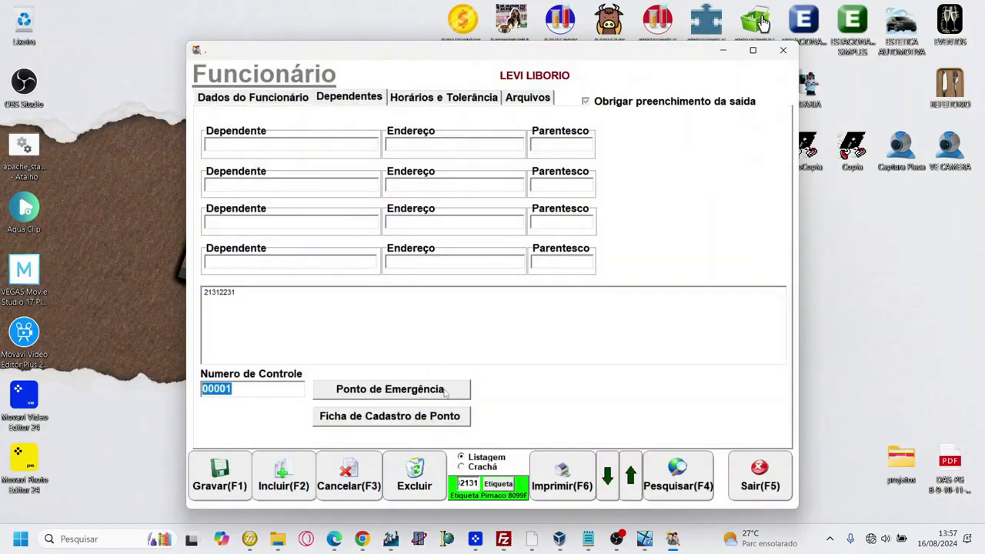
left_click(377, 421)
left_click(473, 302)
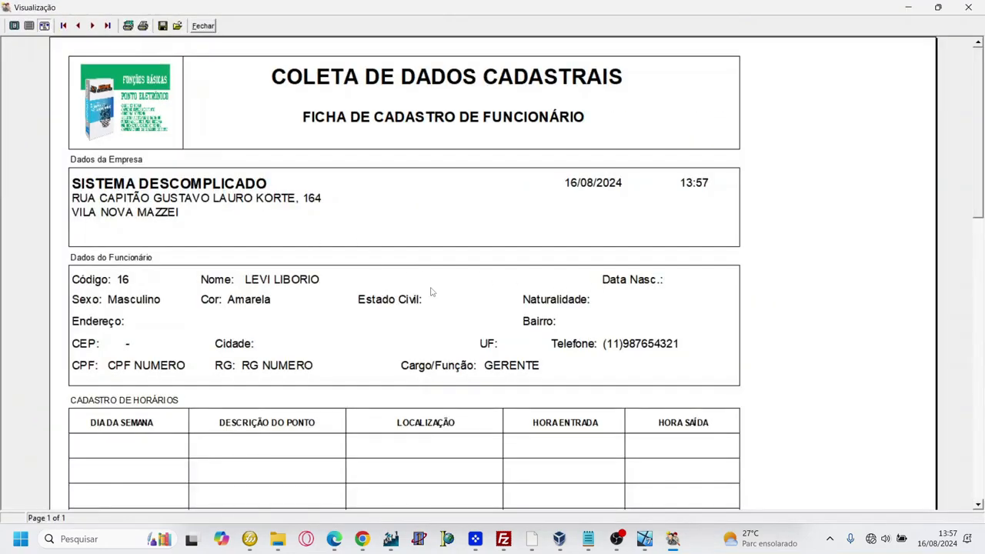
left_click(977, 233)
left_click(979, 209)
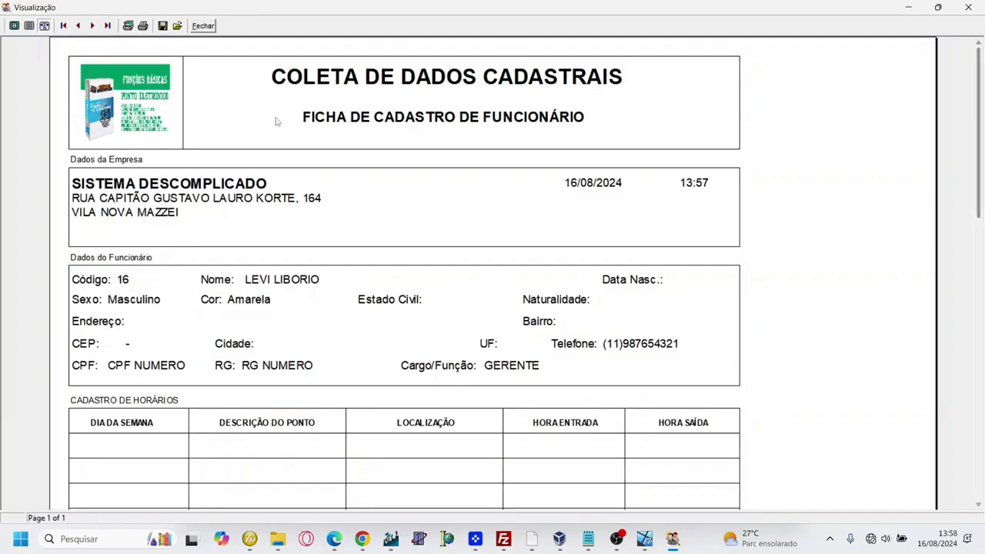
left_click(208, 27)
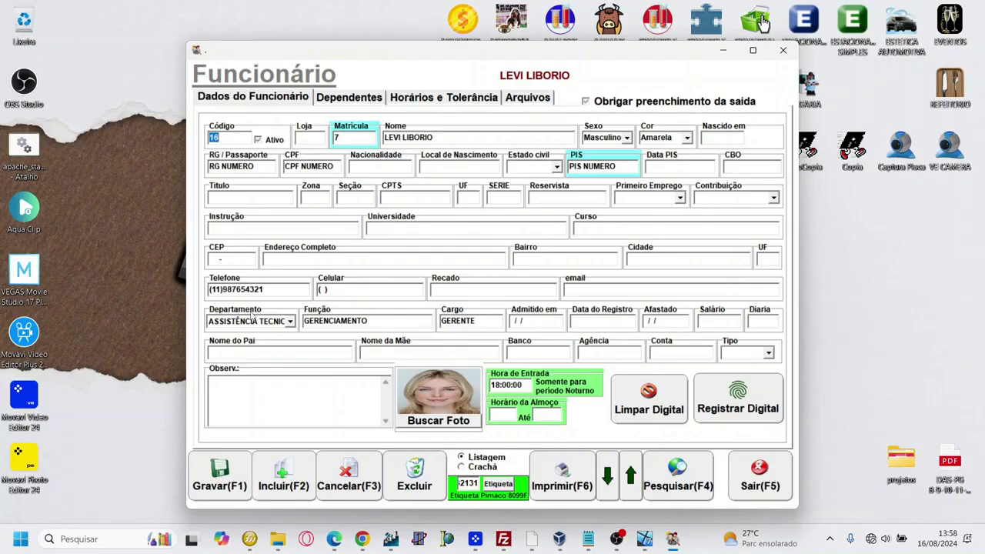
Set the tolerance to 10 minutes and Monday's shifts to 07:00–12:00 and 13:00–17:00
left_click(422, 101)
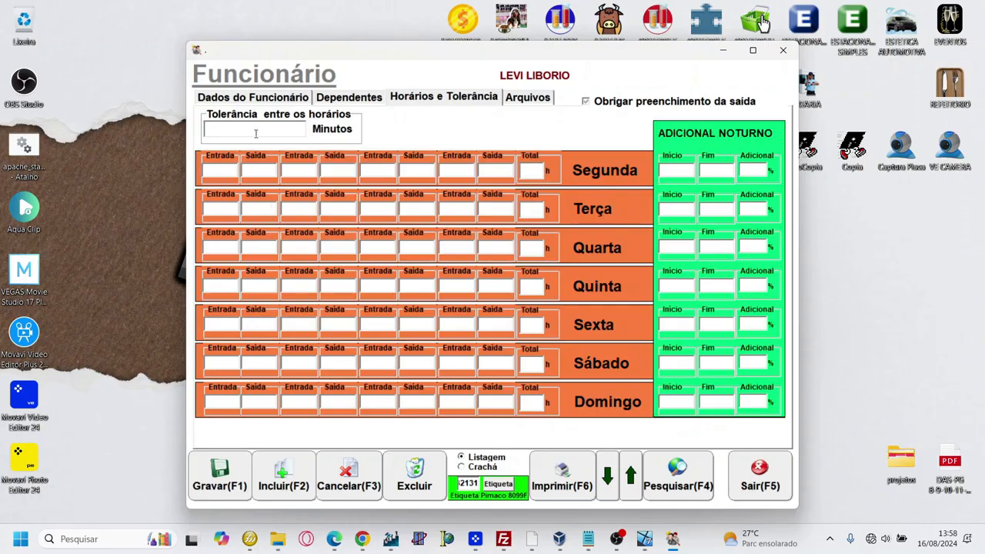
type("10")
left_click(227, 171)
type("07:00:00")
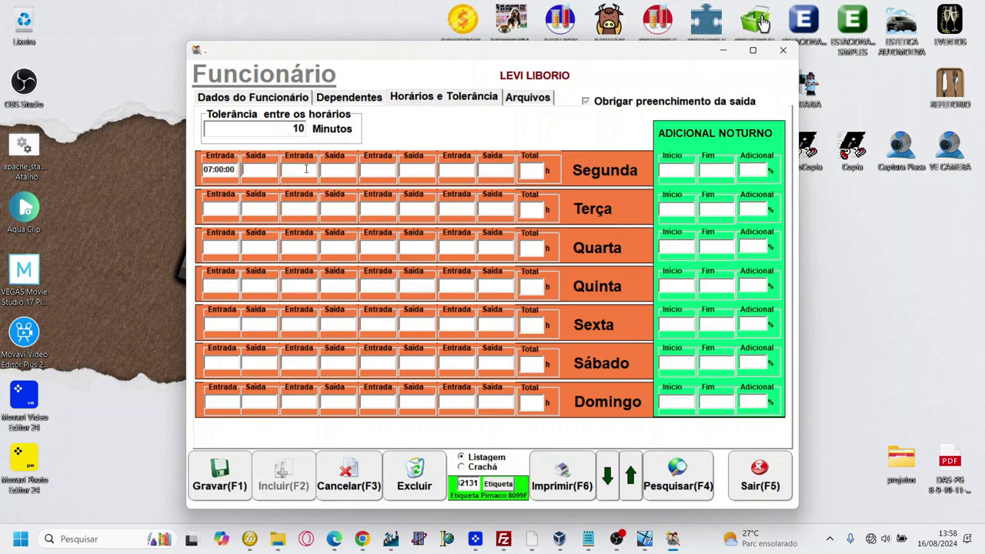
type("12")
key("Tab")
type("13")
key("Tab")
type("17")
key("Tab")
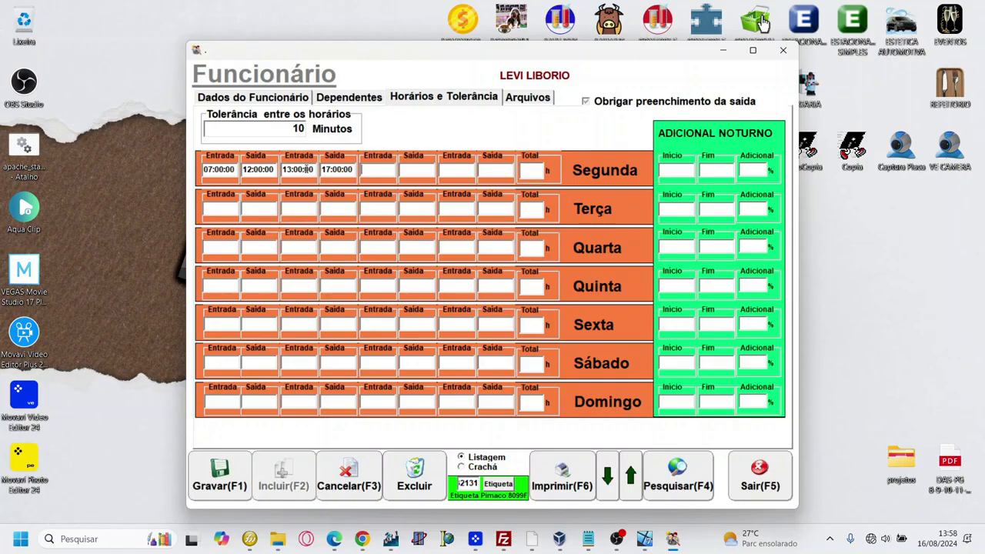
Change Monday's second exit time to 17:30 and enter 8,5 hours as the day's total
key("Tab")
key("Tab")
type("8")
key("Tab")
left_click(537, 170)
left_click(335, 170)
type("3")
left_click(531, 172)
type(",5")
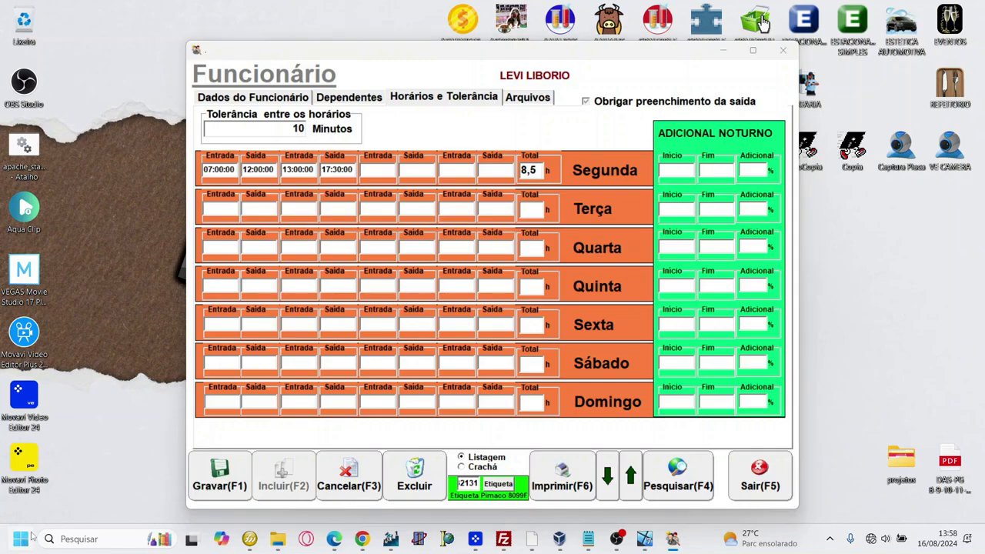
Switch to Calculator and convert 30 and 45 minutes to decimal hours by dividing each by 60
left_click(21, 538)
left_click(182, 160)
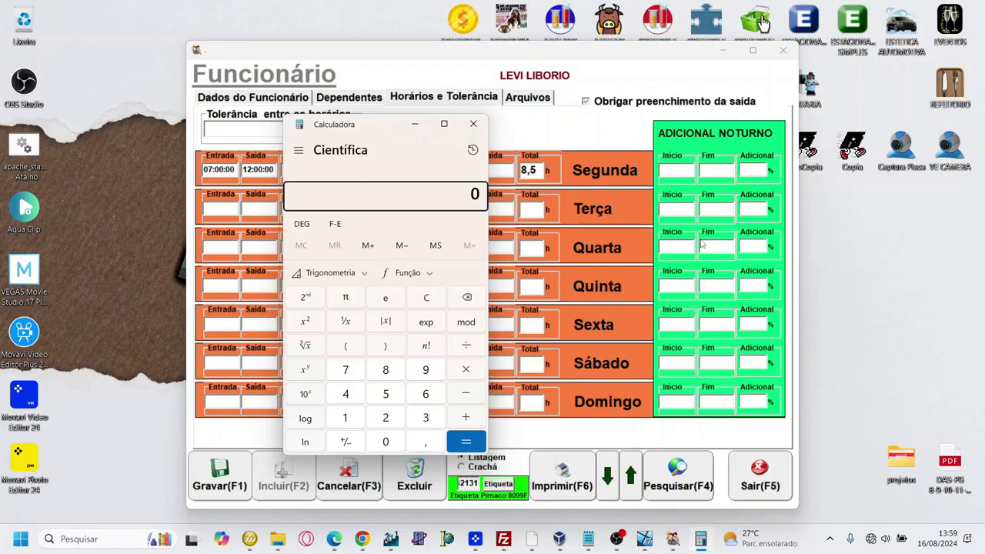
type("30/60")
key("Return")
type("45")
key("slash")
type("60")
key("Return")
Return to the employee form and save the record with Monday's work schedule
left_click(543, 209)
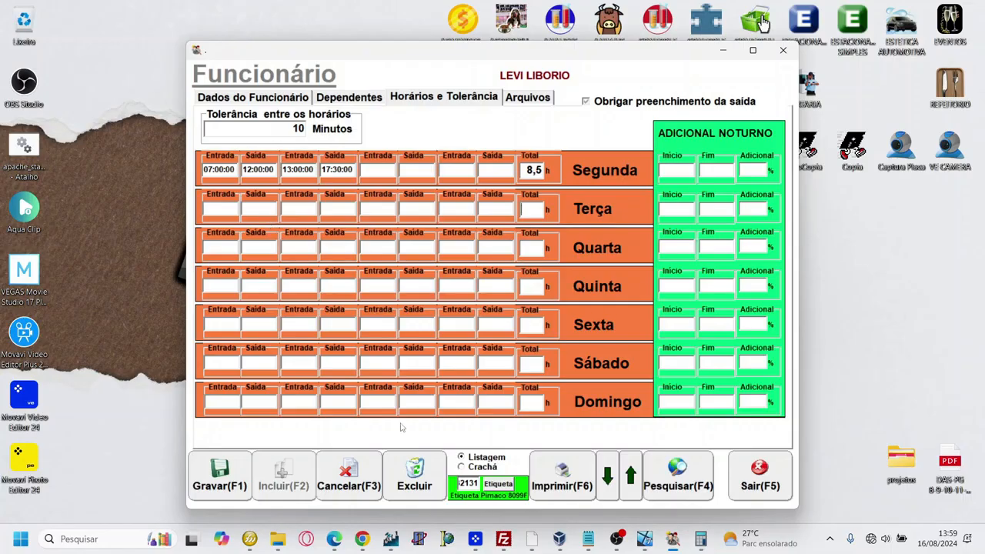
left_click(231, 477)
left_click(450, 306)
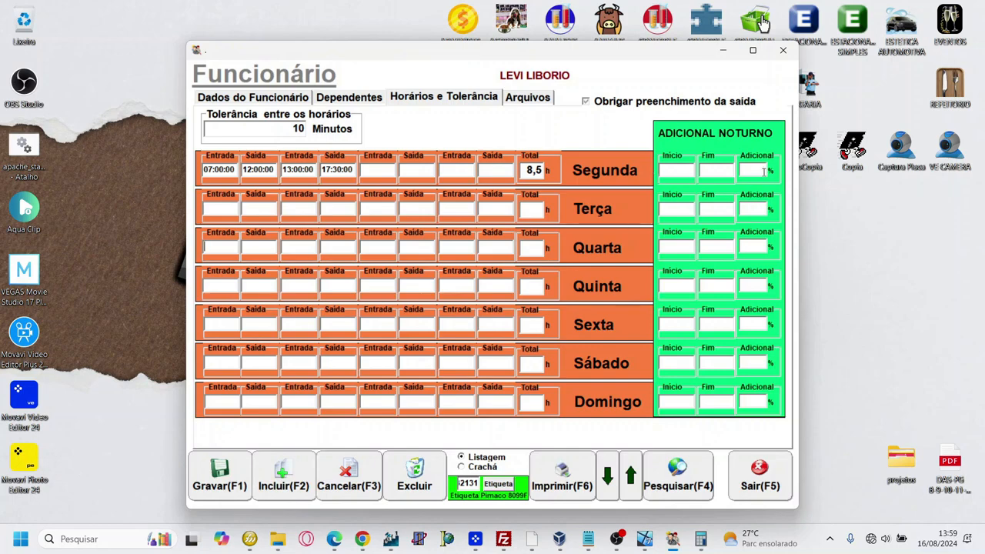
Set Monday's night premium from 22:00 to 05:00 at 50% and save the employee record
left_click(663, 177)
type("22:00:00")
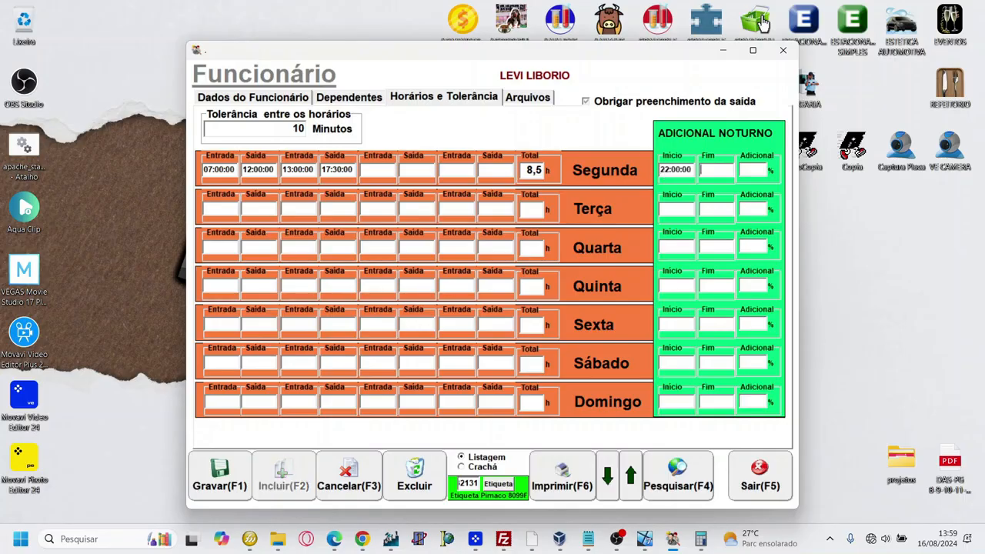
type("4")
key("BackSpace")
type("5")
key("Tab")
type("50")
left_click(236, 476)
left_click(464, 299)
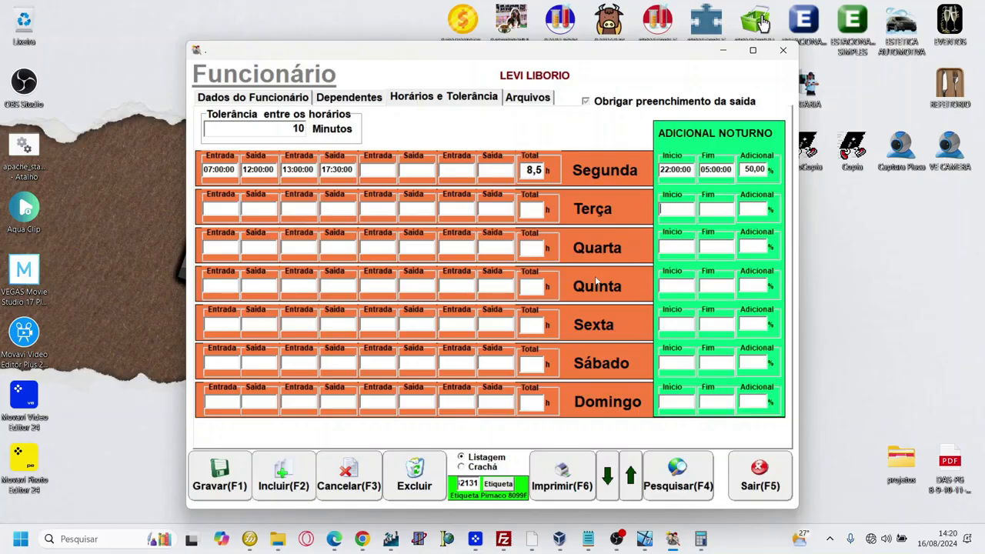
Preview the employee listing report on screen from the employee's main data and close it
left_click(285, 102)
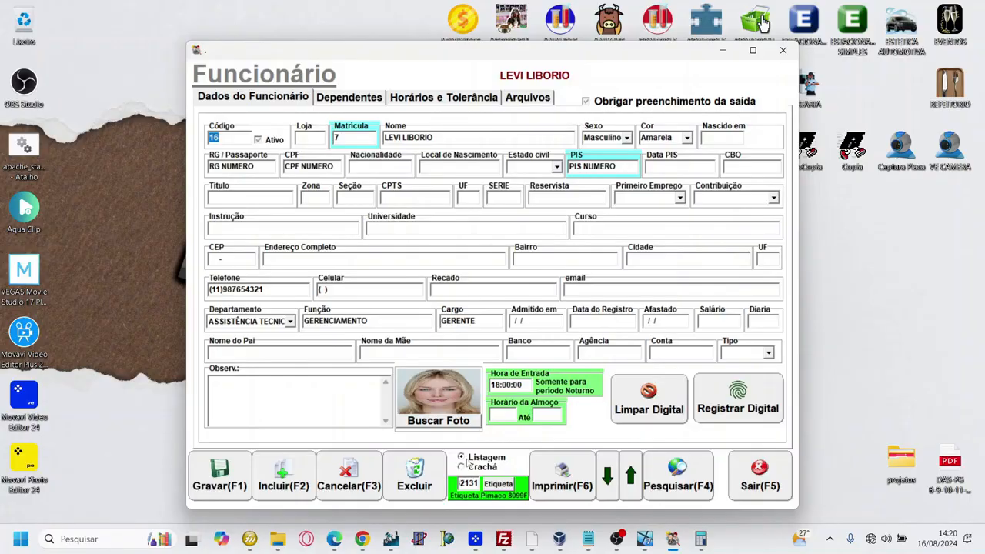
left_click(558, 477)
left_click(460, 302)
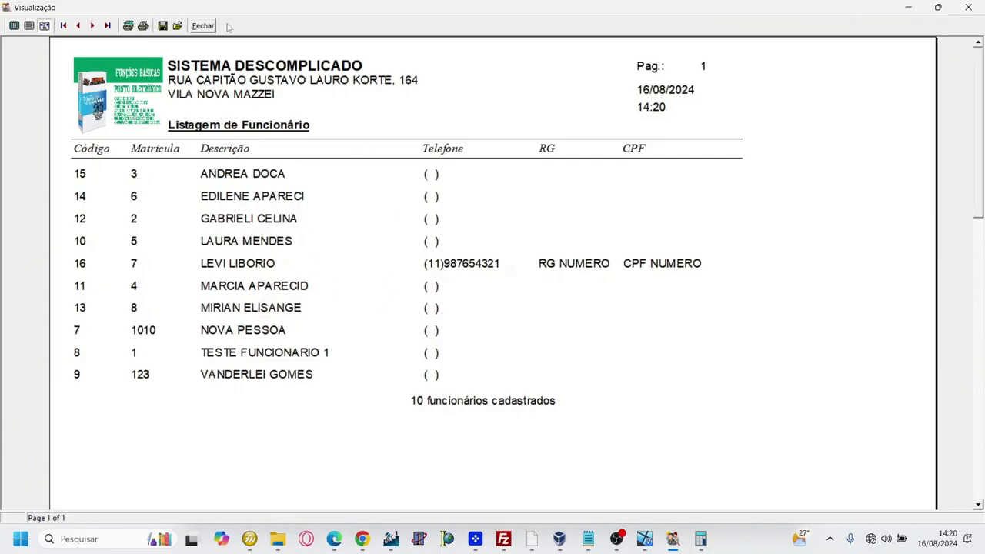
left_click(216, 28)
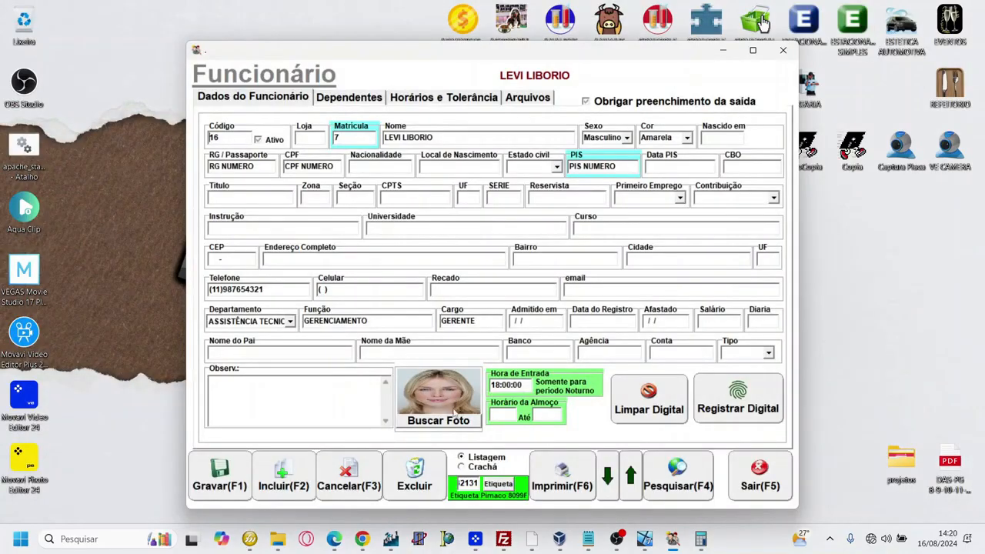
Switch the print type to Crachá, preview the employee's badge on screen and close it
left_click(490, 466)
left_click(560, 477)
left_click(466, 305)
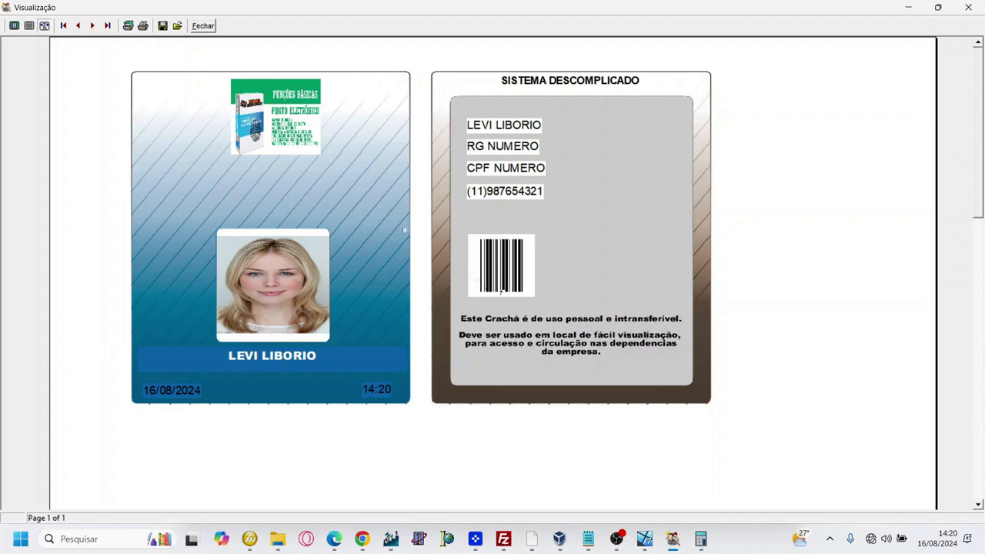
left_click(203, 26)
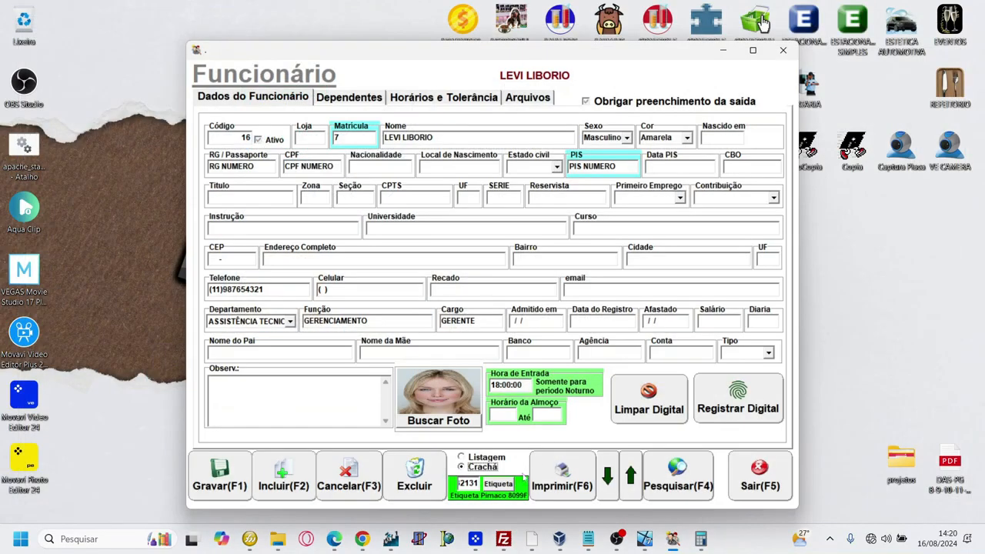
Clear the label position number, preview the employee's Pimaco 8099F label and close the preview
double_click(468, 483)
key("Delete")
left_click(499, 485)
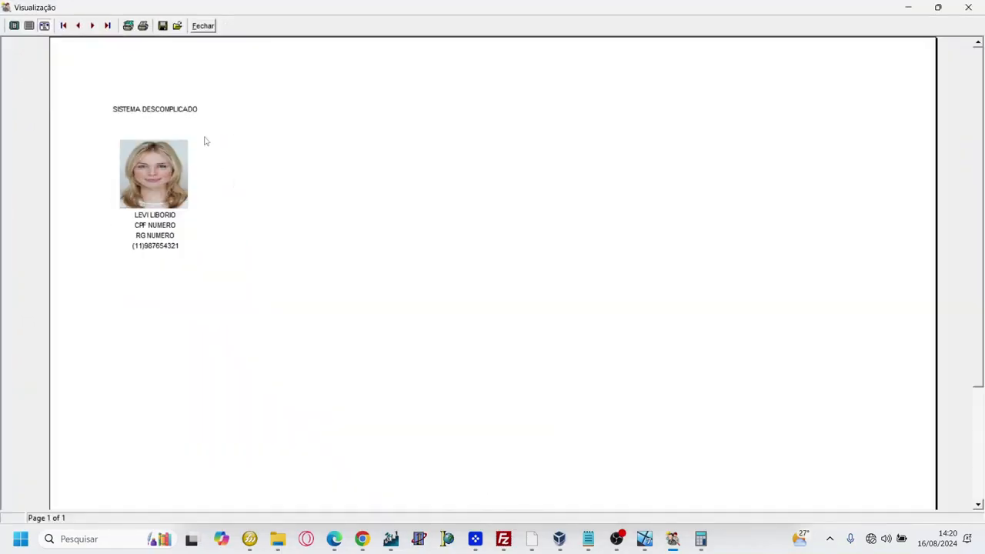
left_click(197, 28)
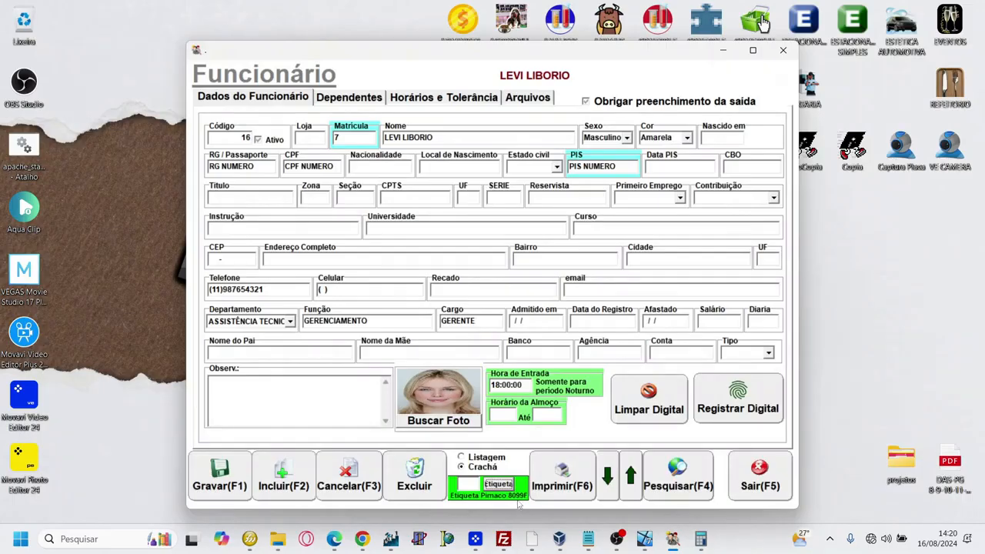
Set the label position to 2, preview the label as a whole page and close the preview
left_click(469, 485)
left_click(496, 484)
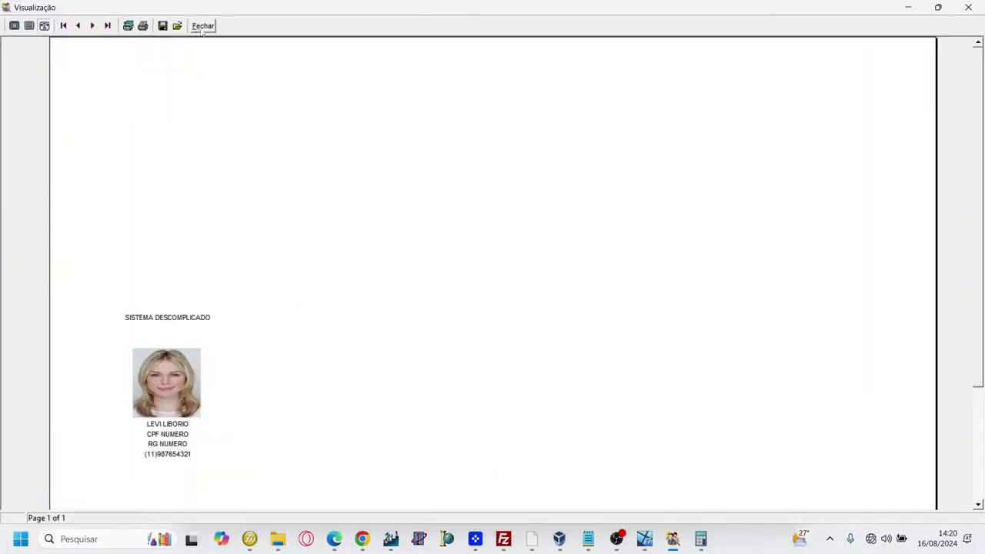
left_click(29, 27)
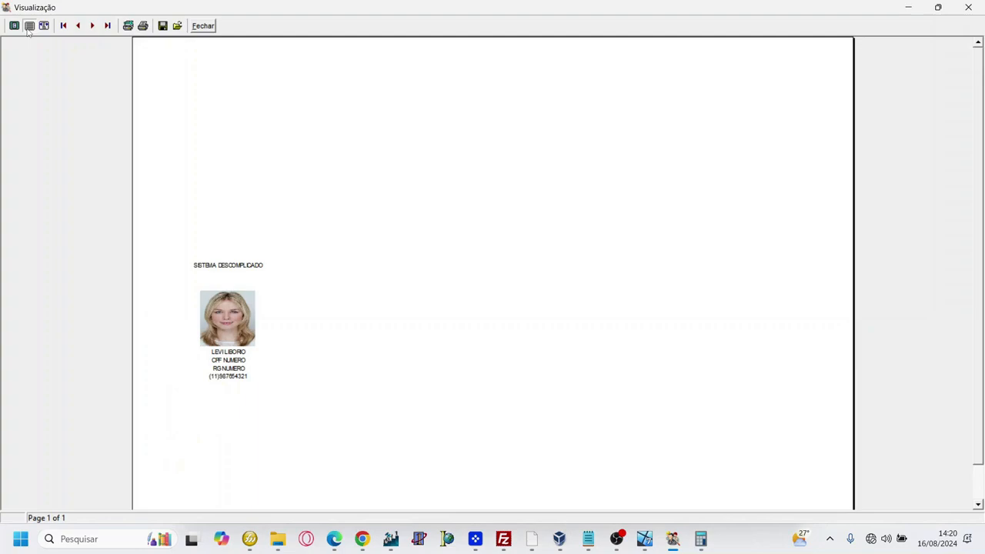
left_click(15, 29)
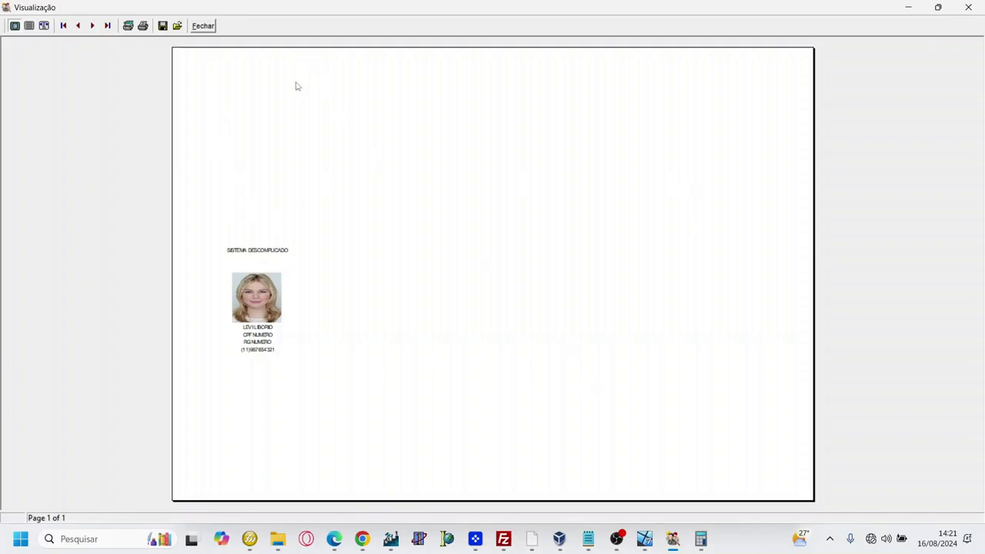
left_click(203, 25)
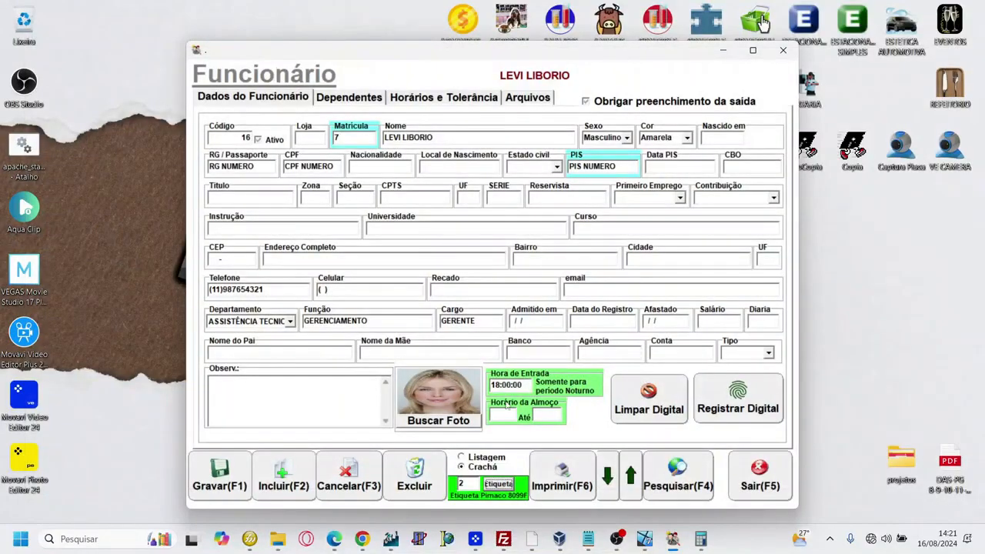
Preview the employee's label at position 3, and again at a position farther across the sheet's top row
left_click(466, 483)
left_click(508, 484)
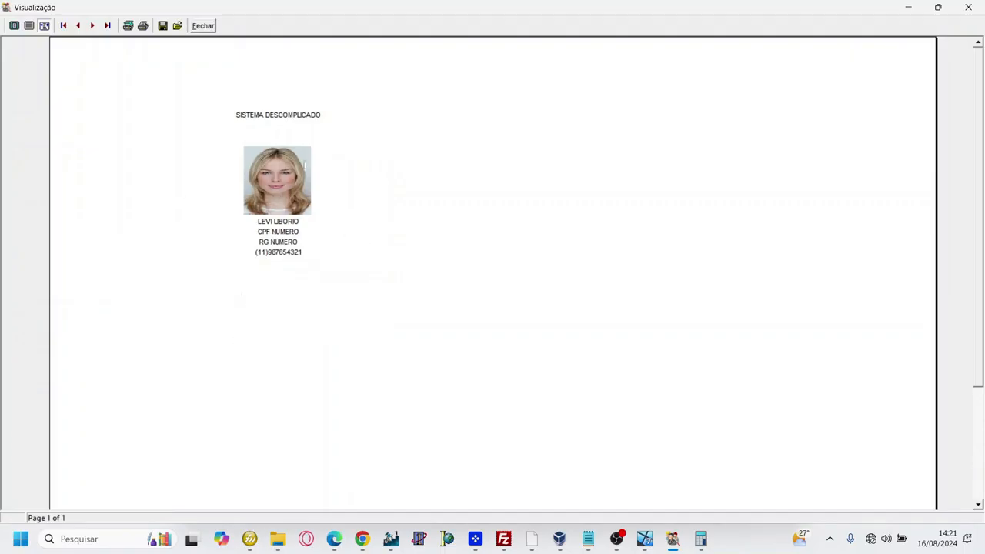
left_click(200, 28)
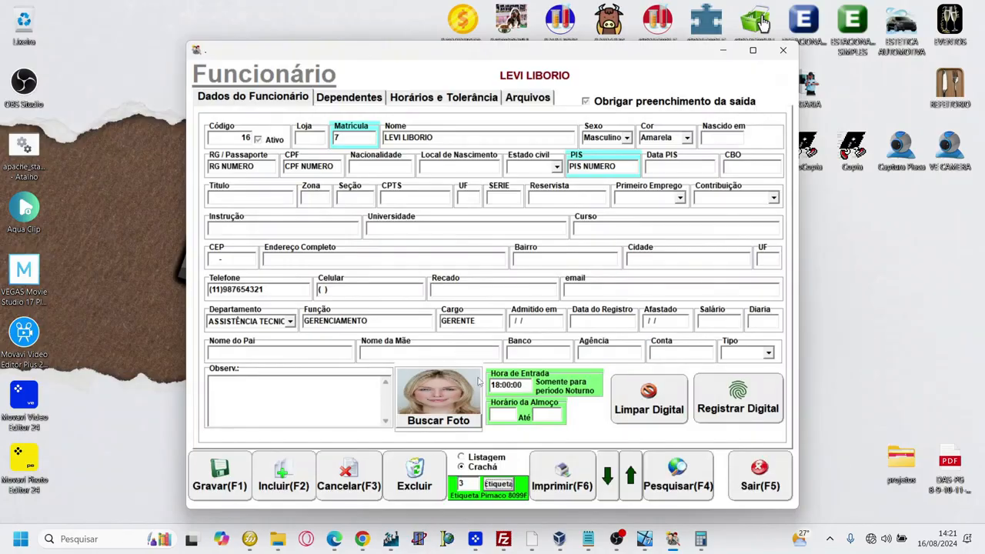
left_click(468, 484)
left_click(499, 484)
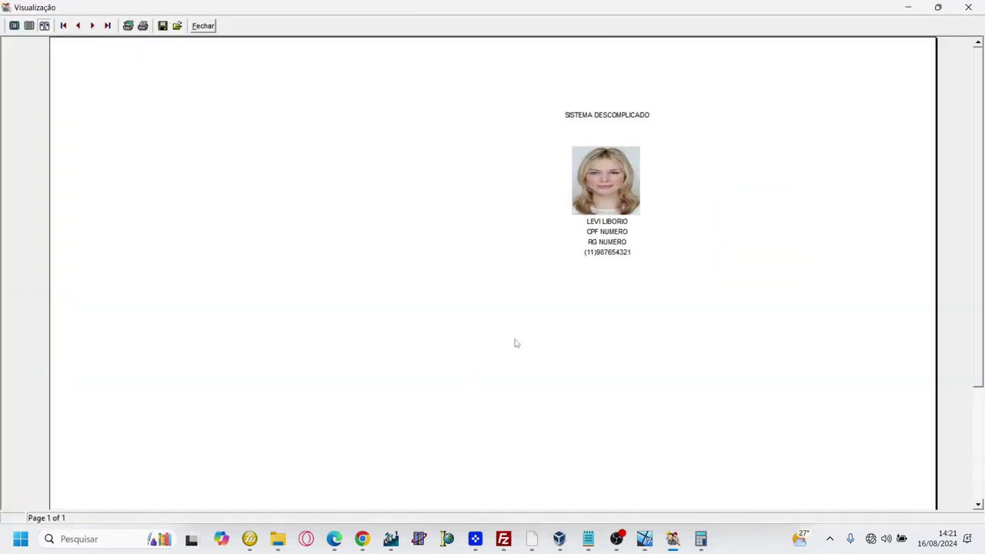
Leave the label preview and employee record, and submit the employee's password on the Entrada / Saída clock-in screen before exiting it
left_click(204, 26)
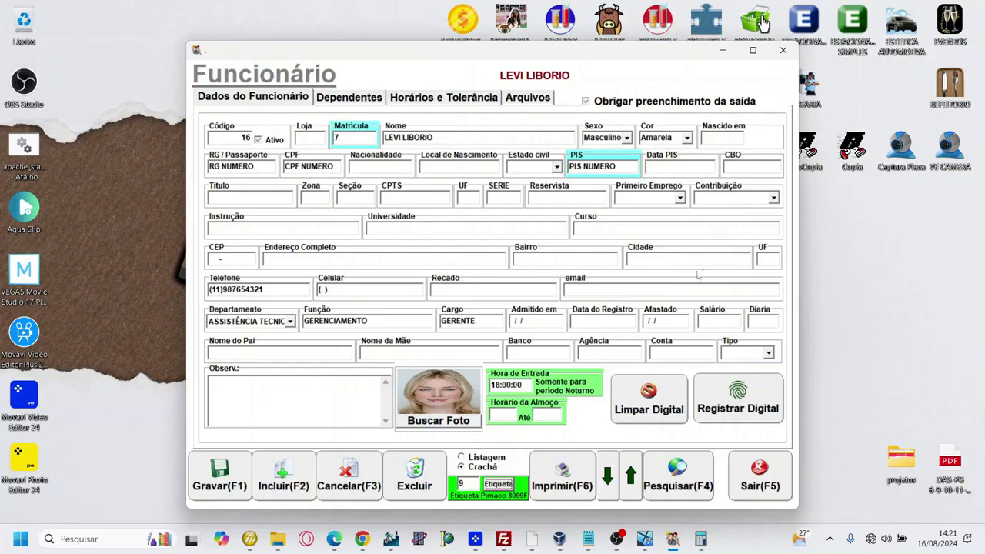
left_click(759, 477)
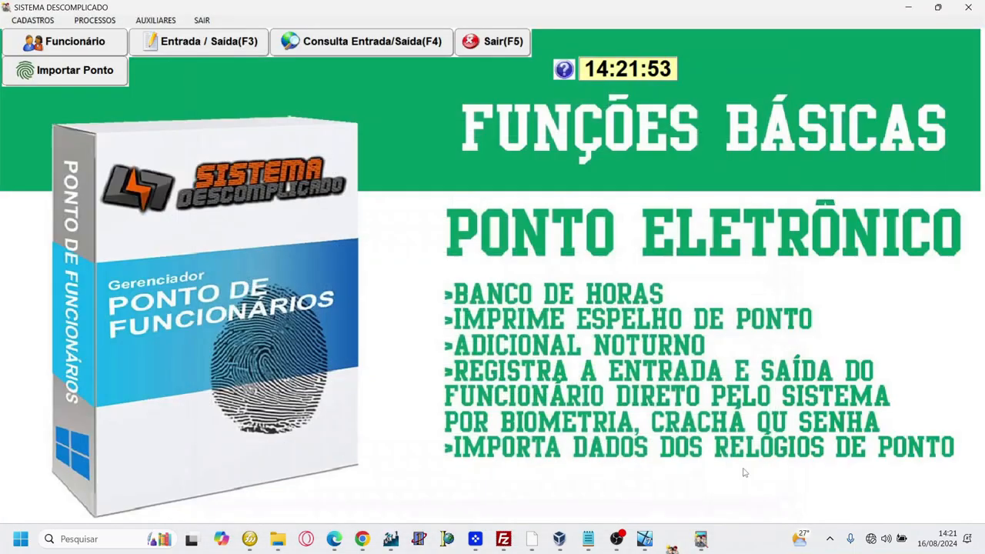
key("F3")
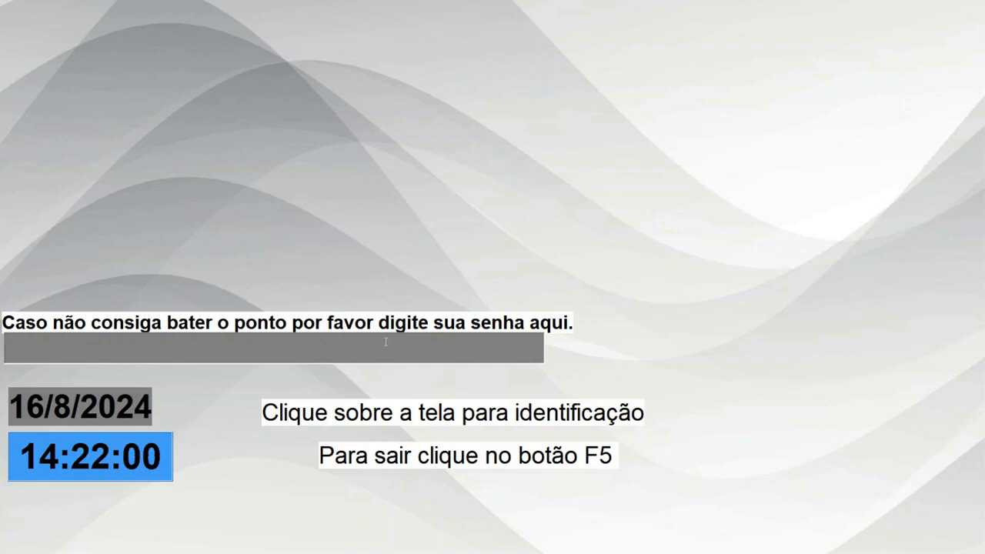
type("1")
key("Return")
key("F5")
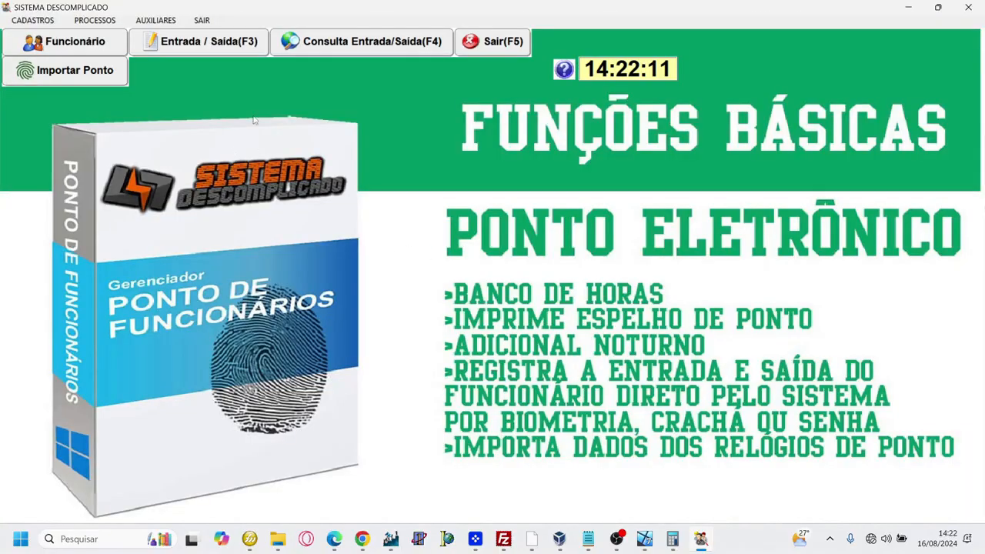
Open the record of TESTE FUNCIONARIO 1 and look through its dependents, hours and tolerance, and files sections
left_click(67, 42)
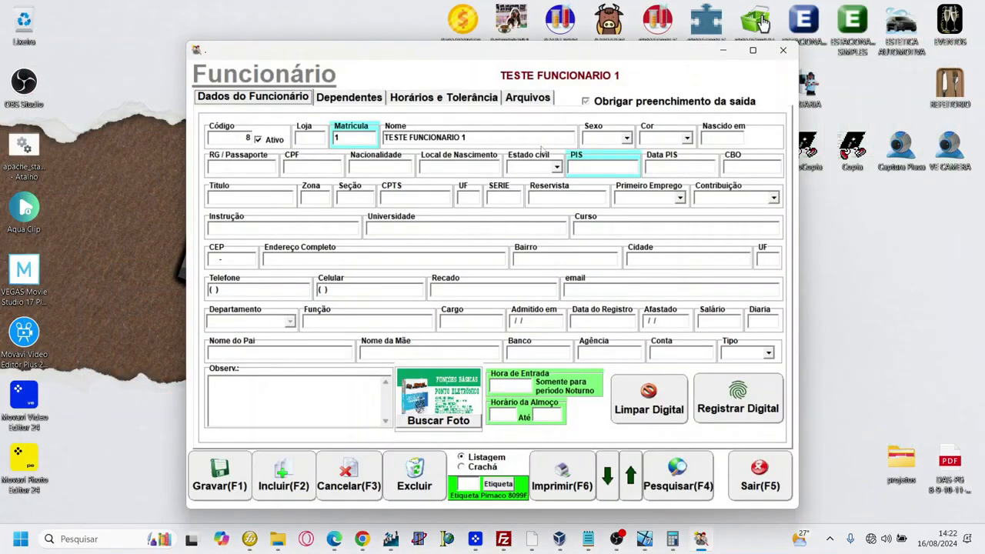
left_click(358, 97)
left_click(440, 98)
left_click(514, 99)
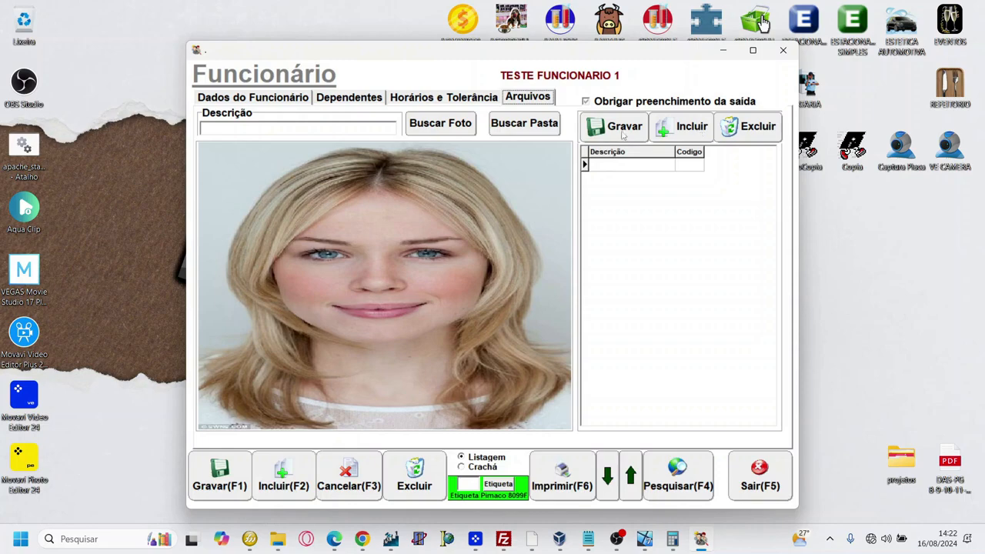
Add the test-tube image to the employee's files with the description tubo, save it, and compare it with the other file entry
left_click(663, 125)
left_click(454, 125)
double_click(597, 219)
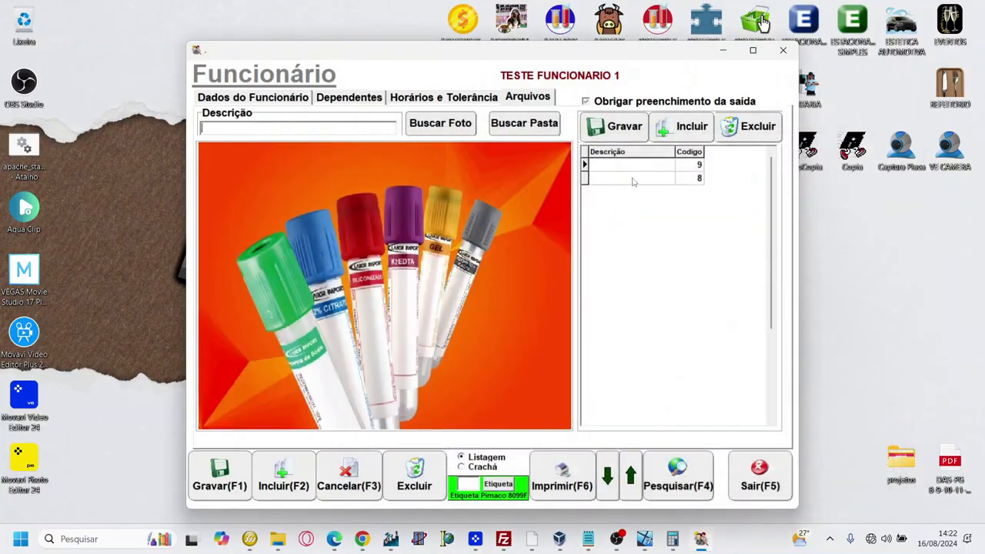
type("tubo")
left_click(627, 127)
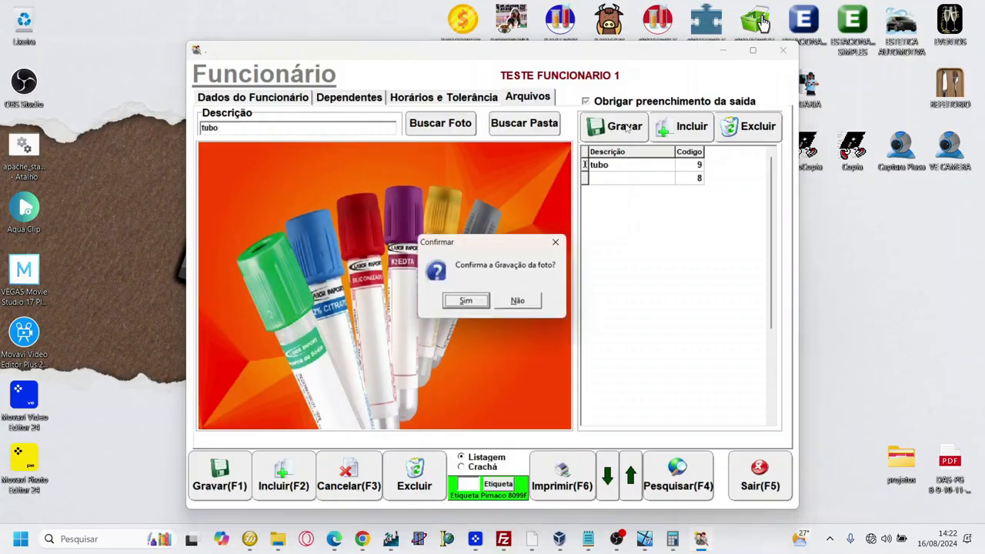
left_click(460, 302)
left_click(613, 179)
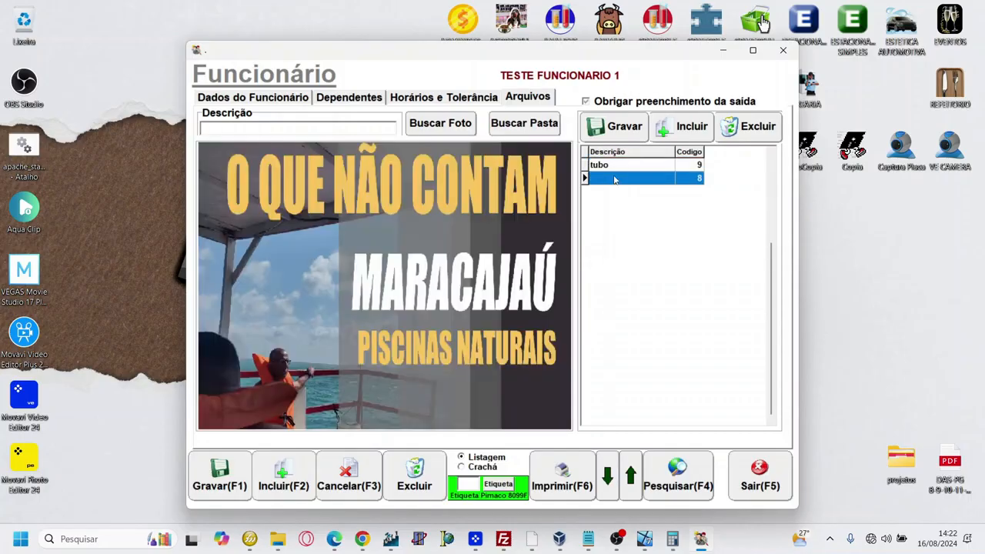
left_click(619, 166)
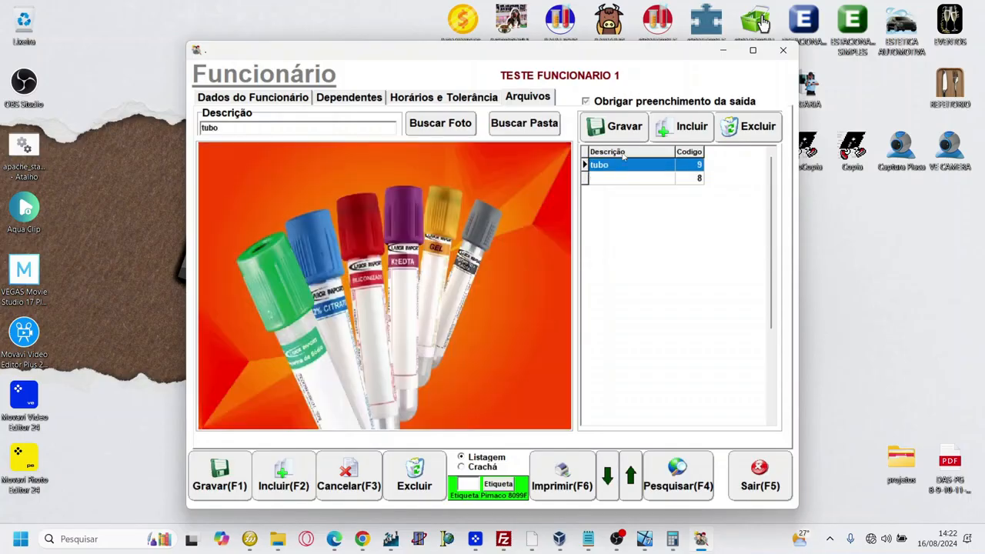
Add the image of the plate of food to the employee's files, describe it as prato and save it
left_click(669, 133)
left_click(447, 127)
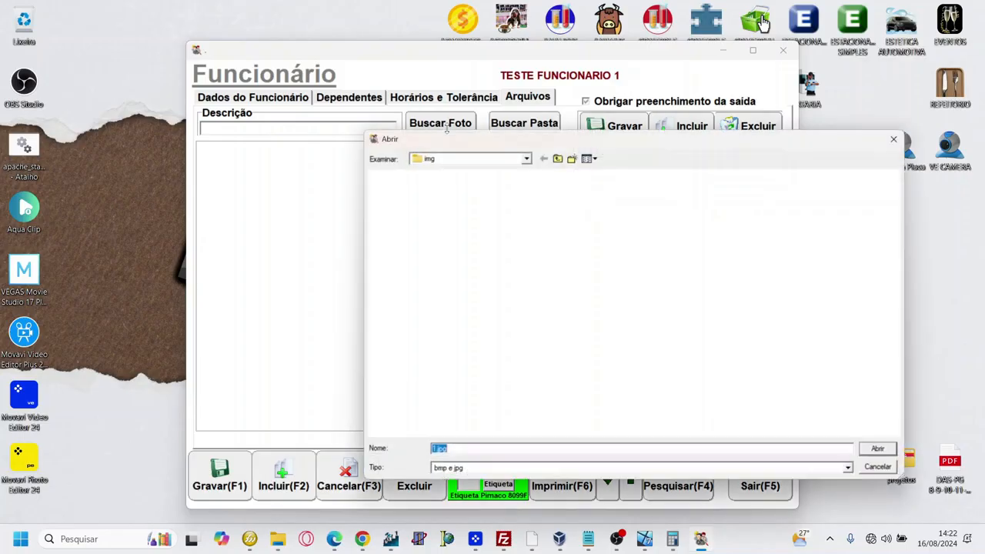
double_click(660, 307)
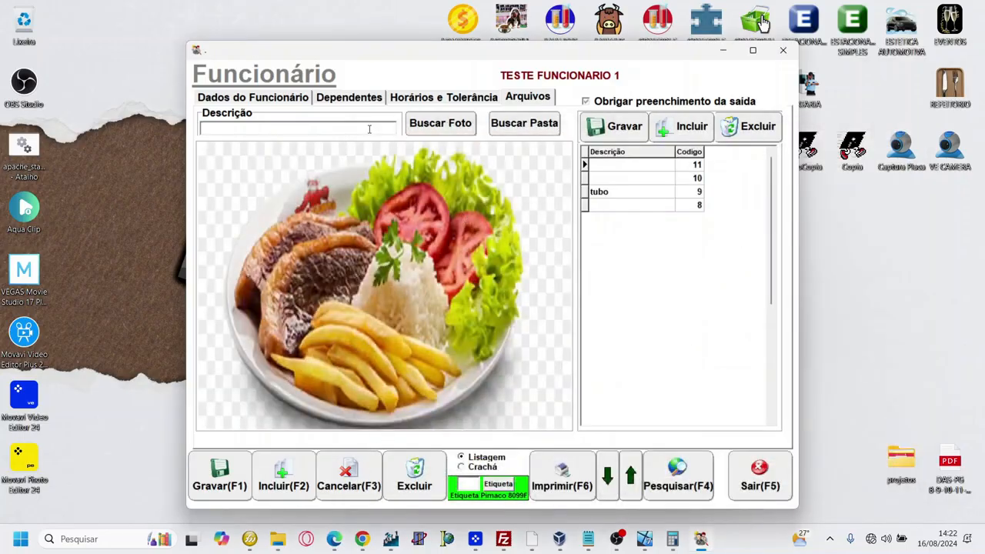
type("prato")
left_click(610, 131)
left_click(471, 301)
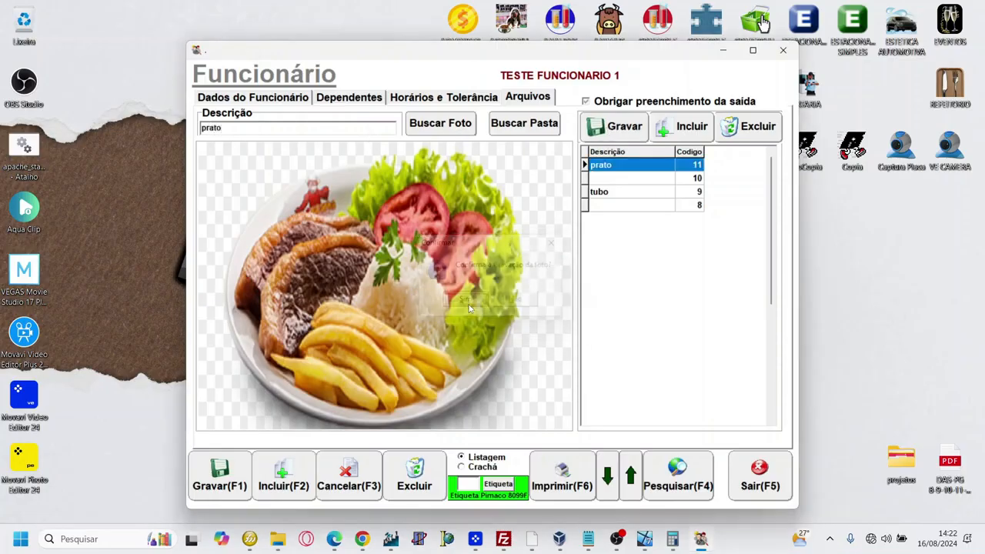
Browse the employee's file entries to view the image attached to each one
left_click(628, 191)
left_click(628, 176)
left_click(629, 167)
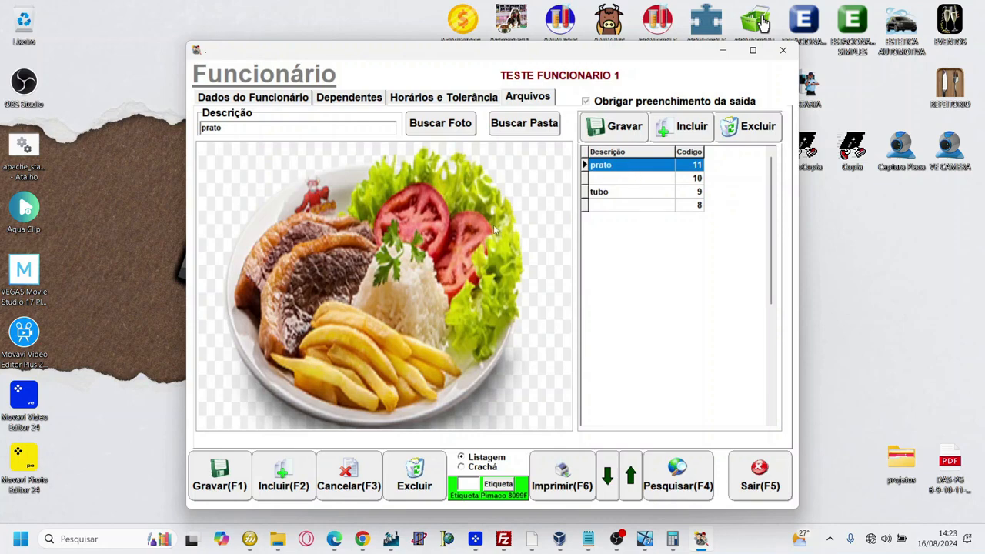
left_click(614, 194)
left_click(619, 166)
Delete the two file entries without a description, codes 10 and 8
left_click(647, 181)
left_click(742, 133)
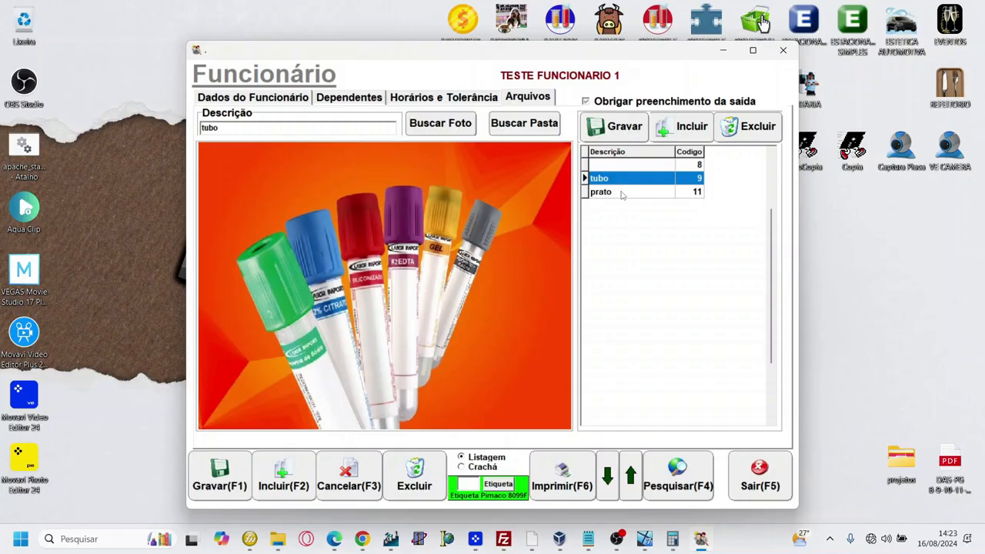
left_click(742, 133)
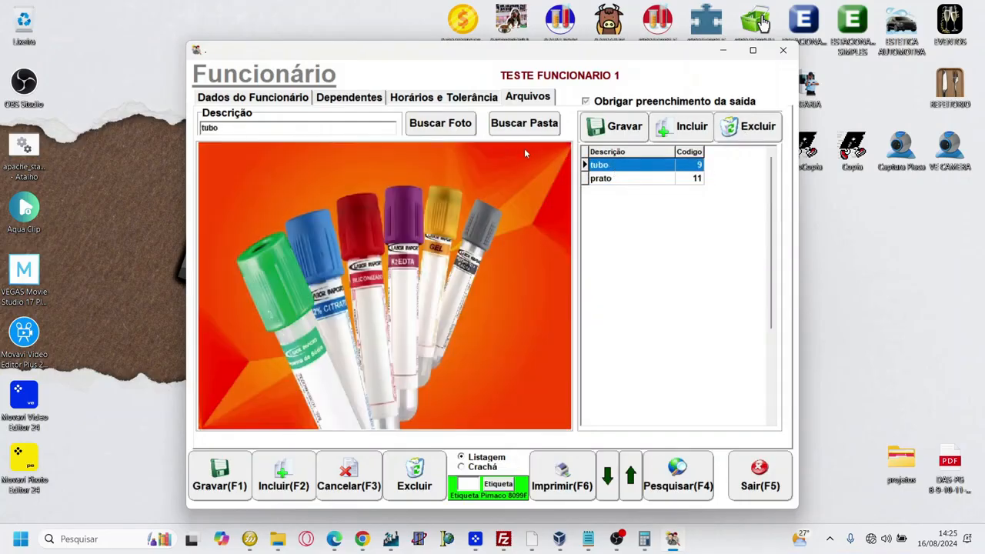
Load the Sistema Descomplicado advertising image from the img folder into the prato file entry
left_click(600, 178)
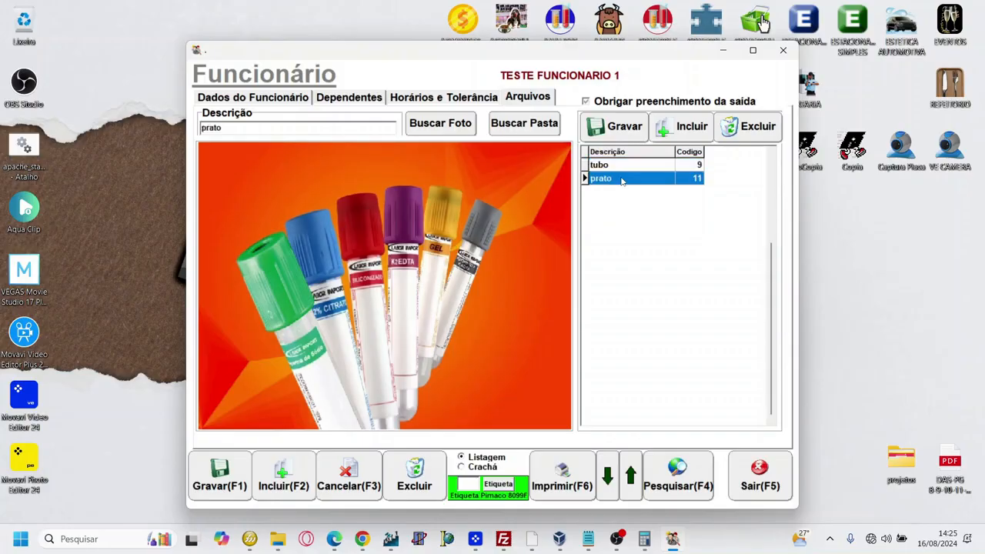
left_click(437, 126)
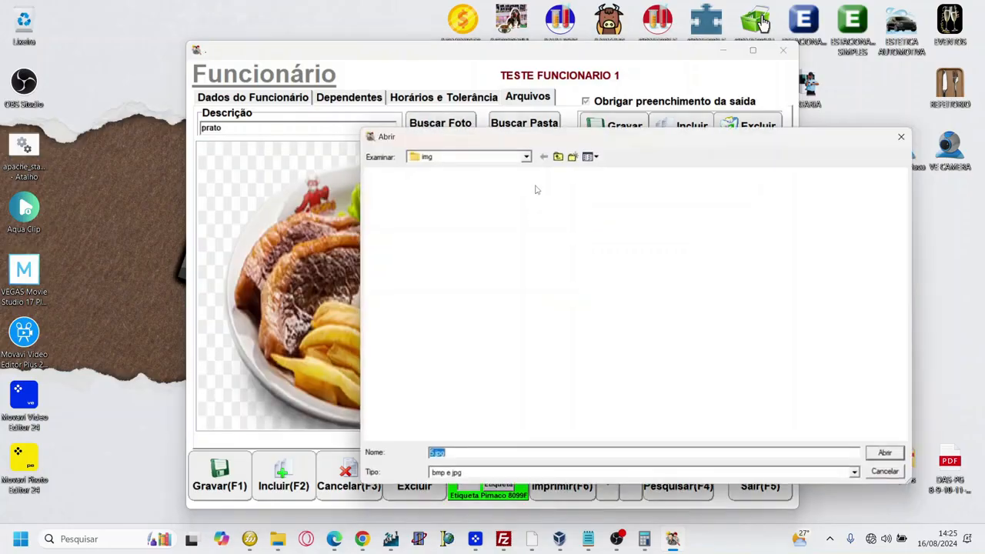
scroll(666, 377, "down", 6)
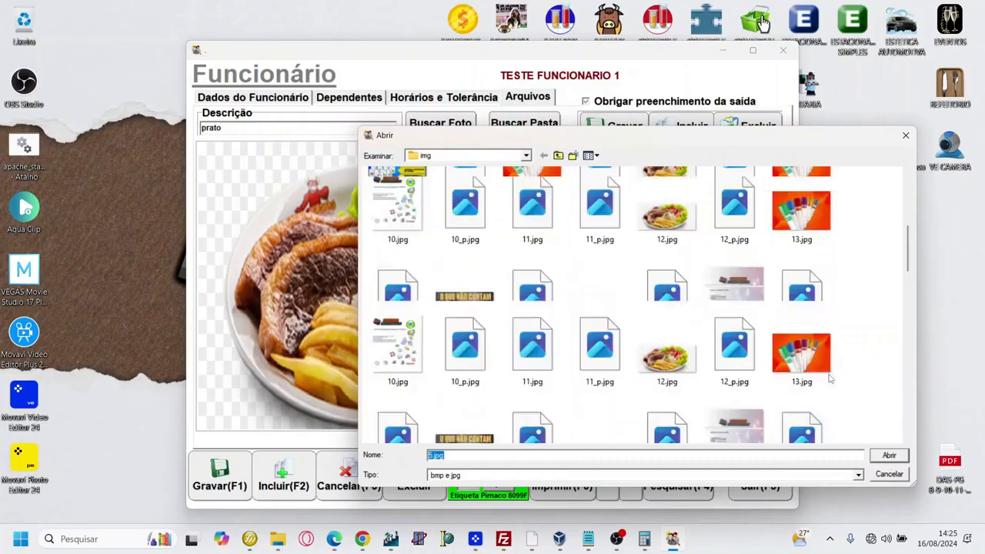
left_click(525, 313)
double_click(525, 313)
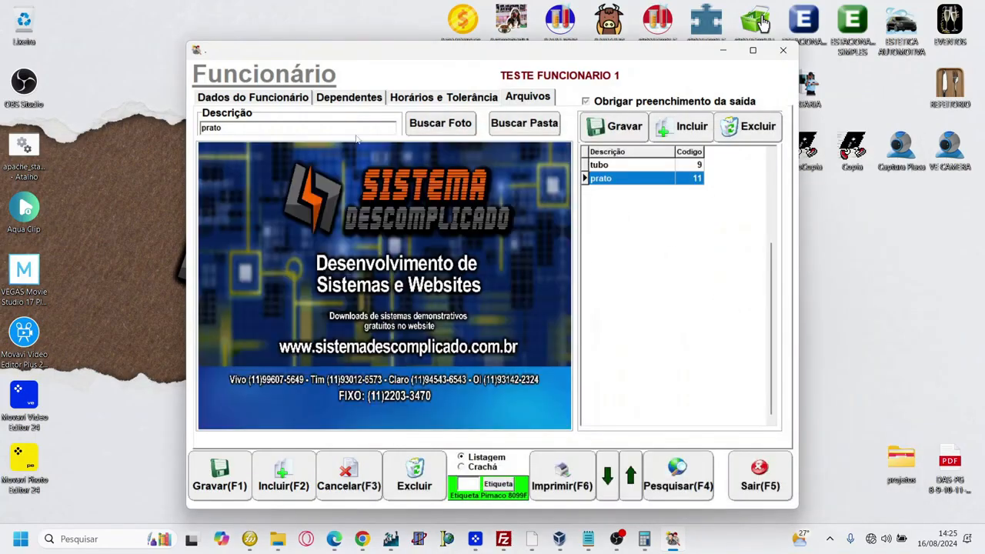
Search for the employee with the function GERENCIAMENTO, open that record, and check its schedule and files sections
left_click(302, 95)
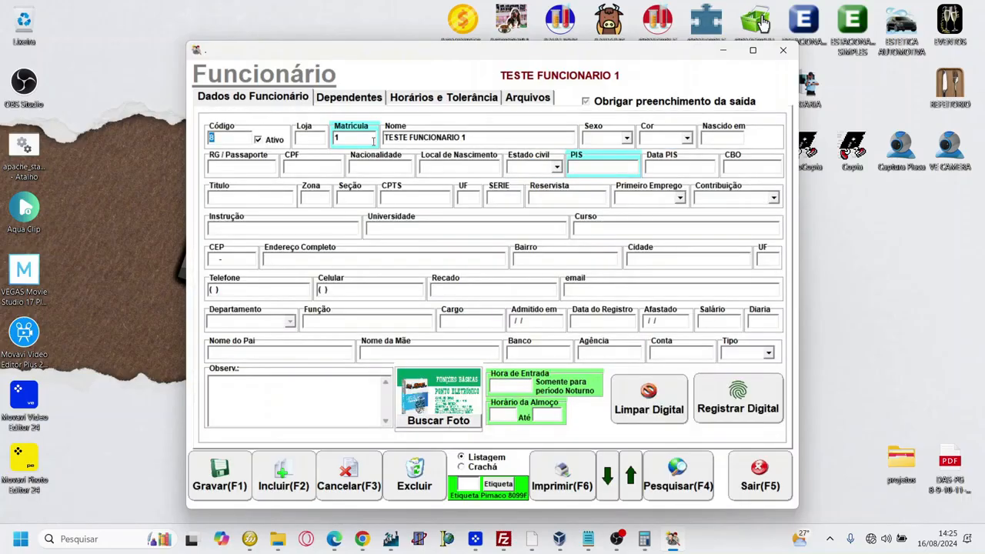
left_click(665, 477)
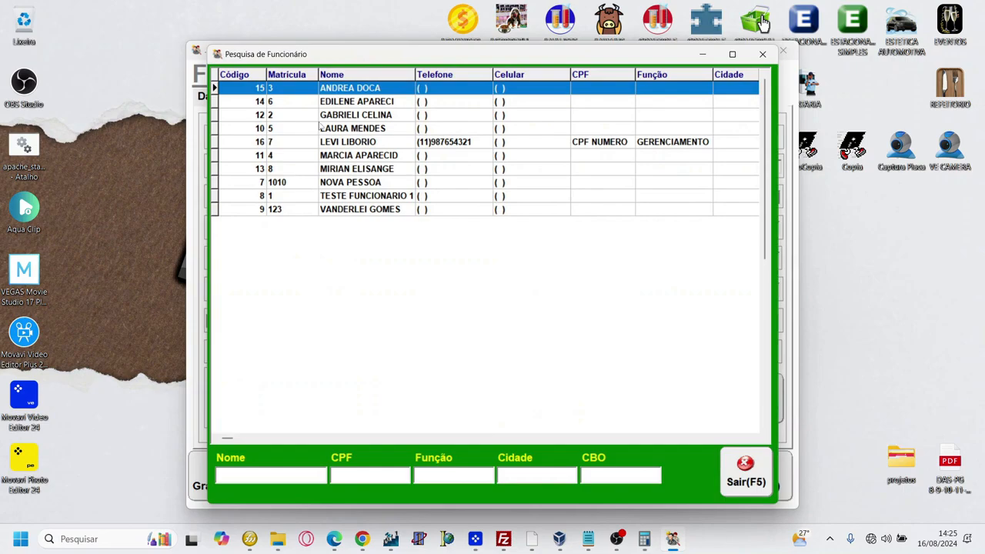
double_click(339, 143)
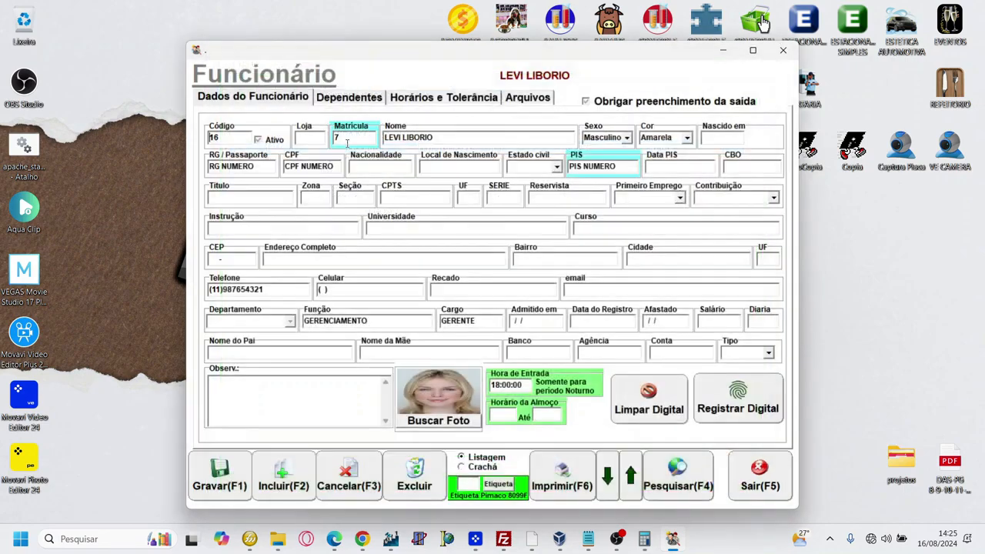
left_click(518, 101)
left_click(462, 100)
left_click(510, 100)
left_click(235, 102)
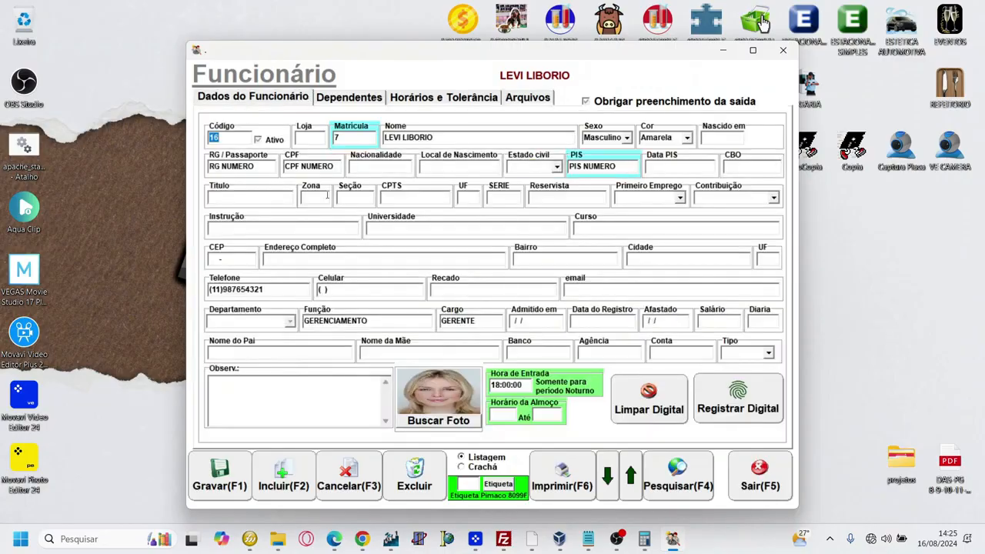
Replace the employee's photo with 3.jpg from the img folder and check it in the main employee data
left_click(455, 423)
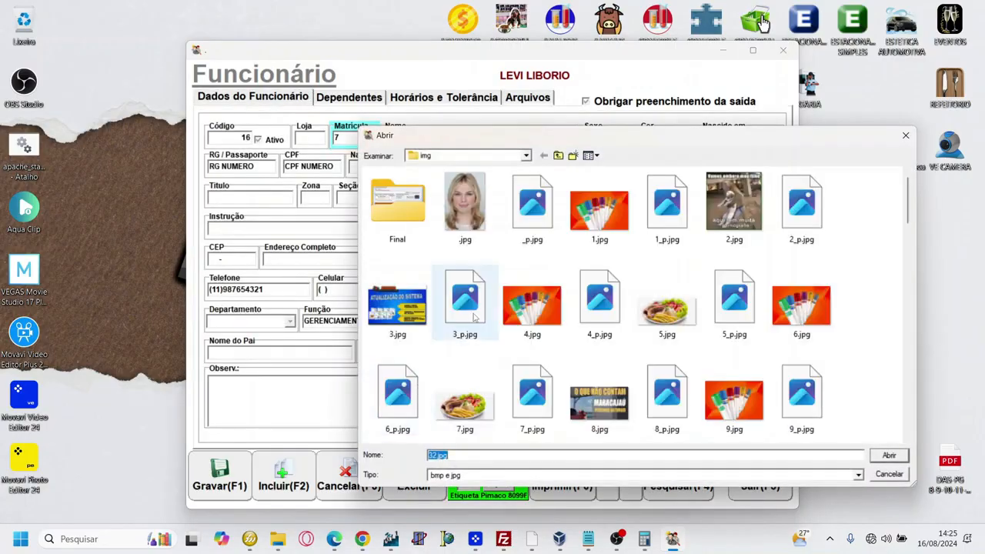
double_click(400, 317)
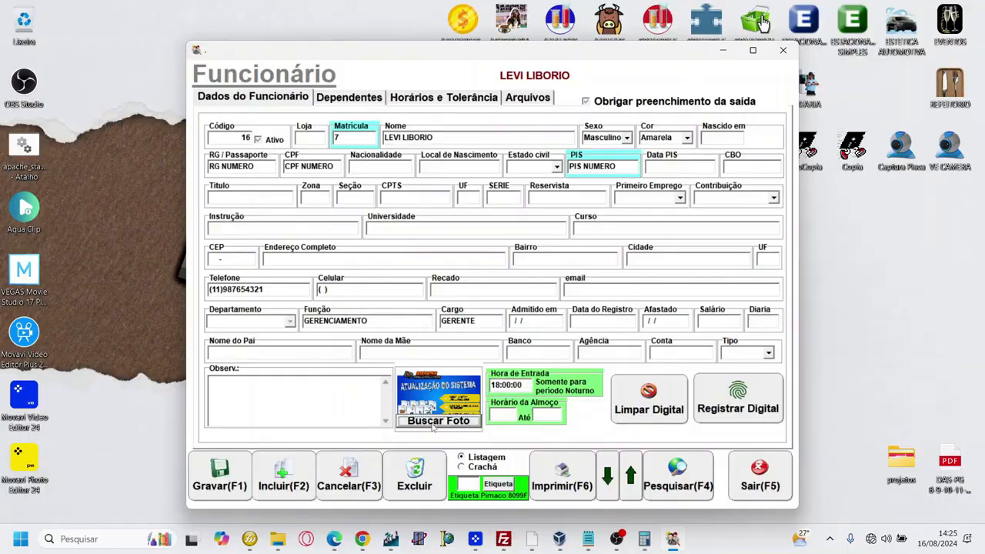
left_click(538, 99)
left_click(287, 99)
Include a new entry in the employee's files and choose the image 10_p.jpg for it
left_click(508, 97)
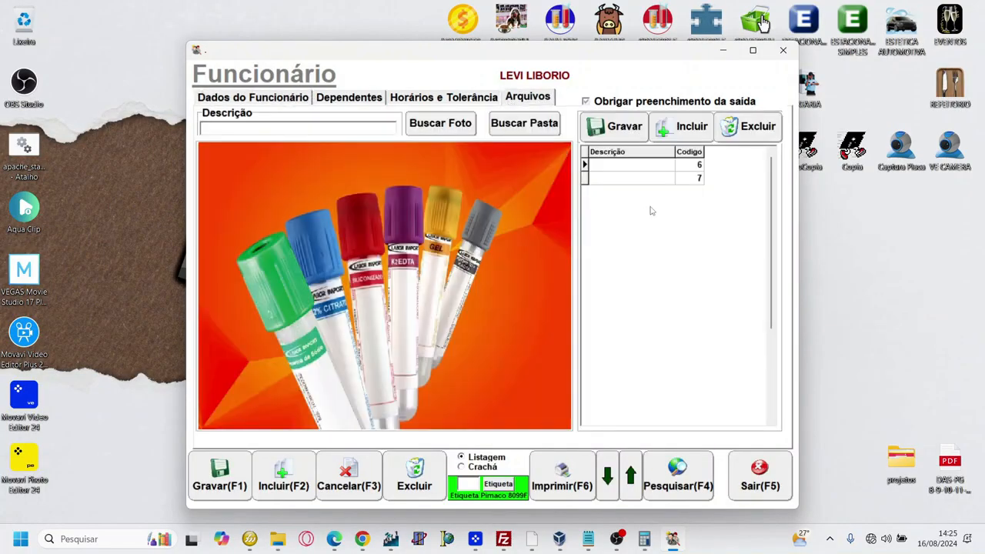
left_click(675, 130)
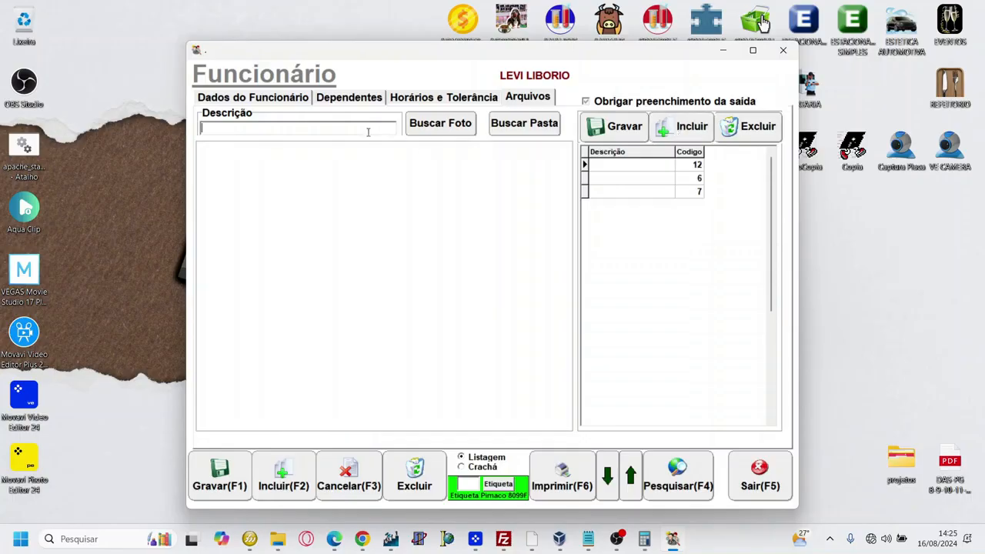
left_click(432, 122)
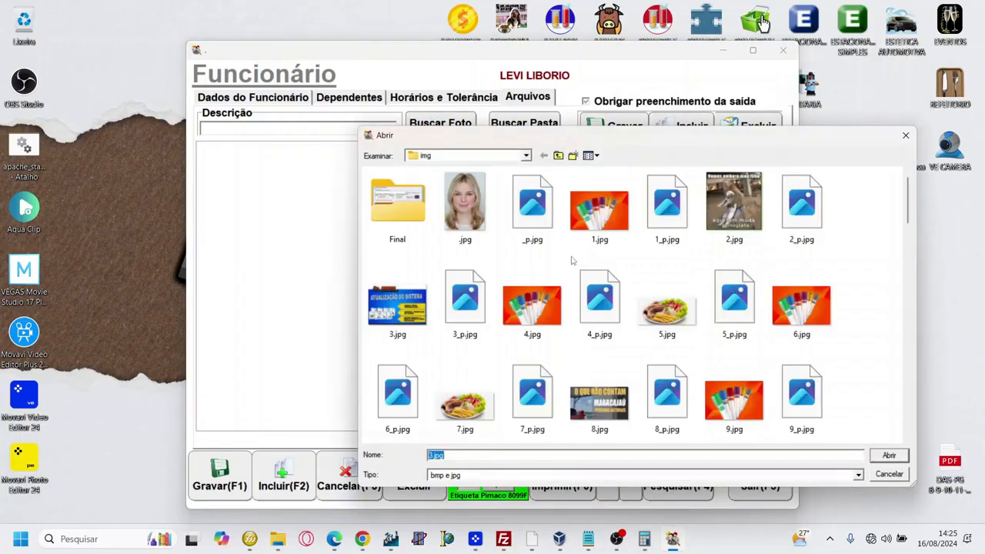
scroll(504, 380, "down", 5)
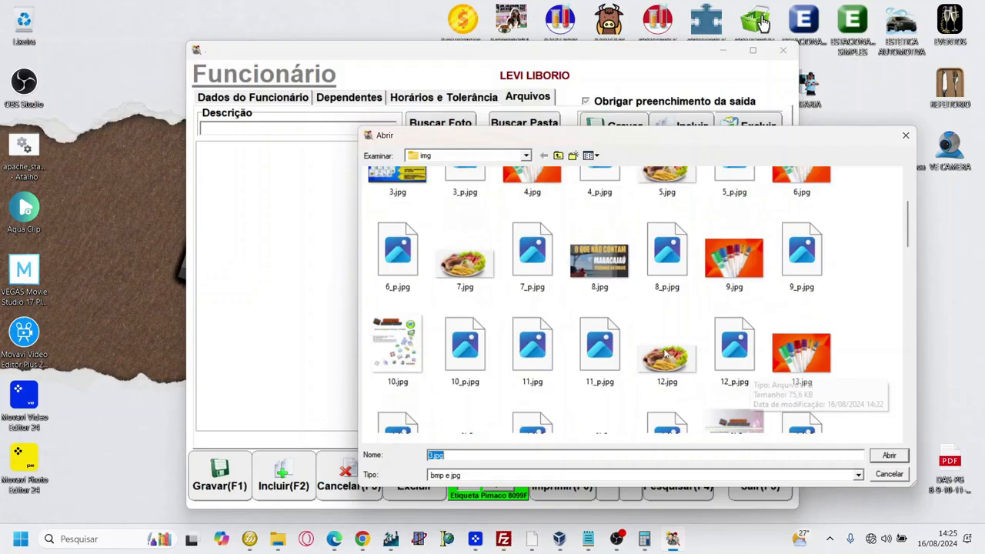
double_click(465, 354)
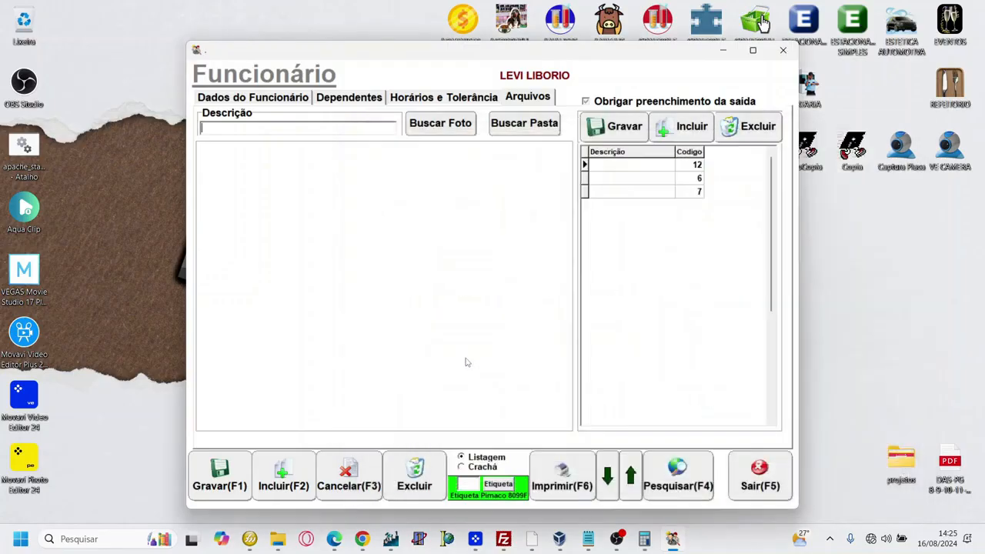
View the images of this employee's file entries one after another
left_click(623, 191)
left_click(629, 178)
left_click(627, 164)
left_click(625, 192)
Return to the main employee data, preview the badge as Crachá with the replaced photo, and close the preview
left_click(252, 97)
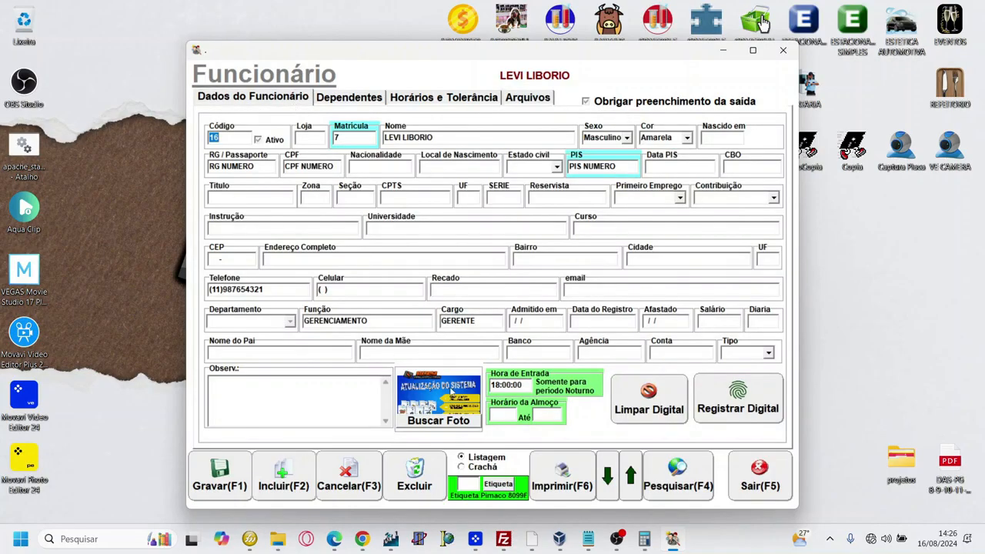
left_click(493, 470)
left_click(562, 473)
left_click(470, 304)
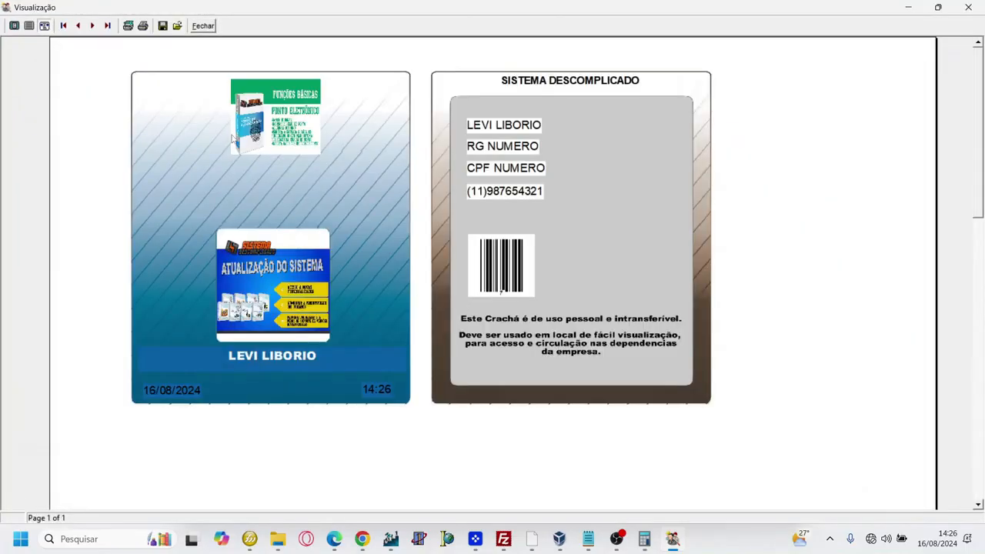
left_click(194, 27)
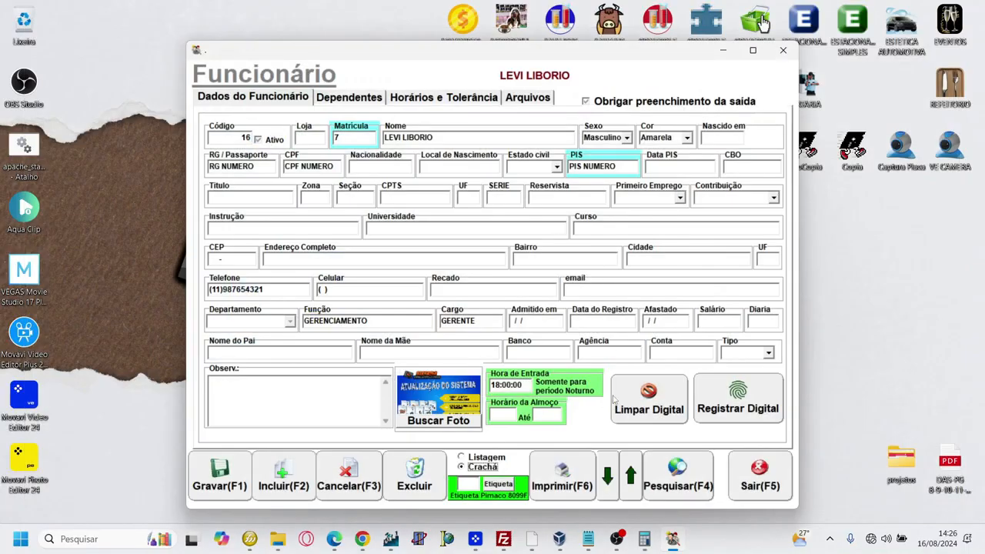